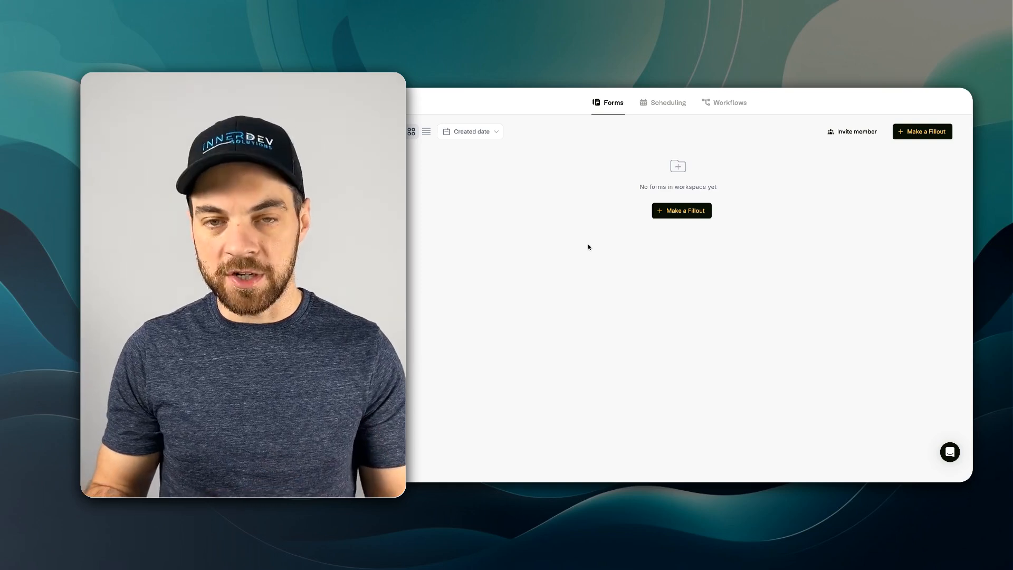
- Create a new blank form with the Dark theme and name it "Expense Reimbursement FD"
{"action": "left_click", "coordinate": [674, 212]}
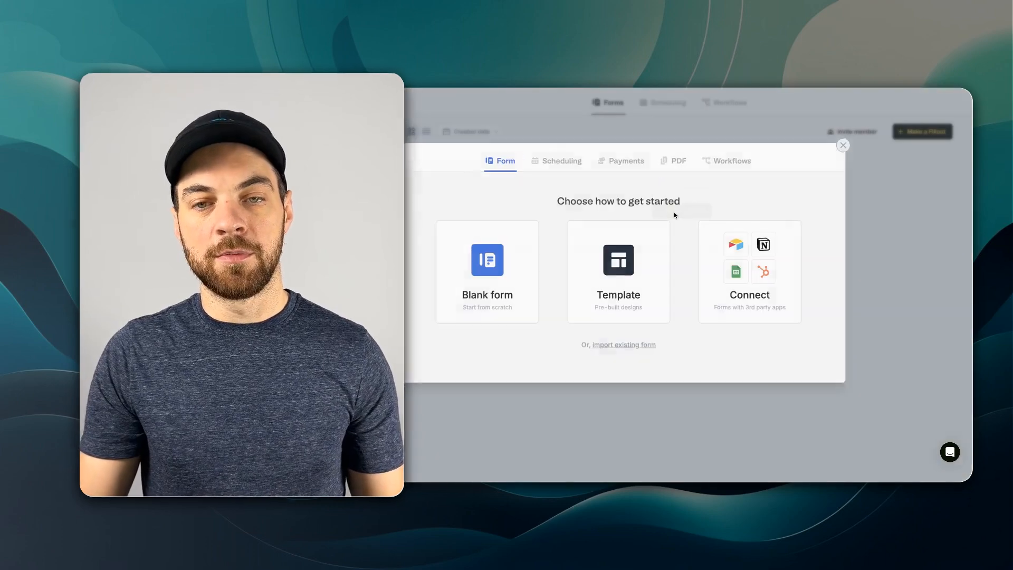
{"action": "left_click", "coordinate": [499, 266]}
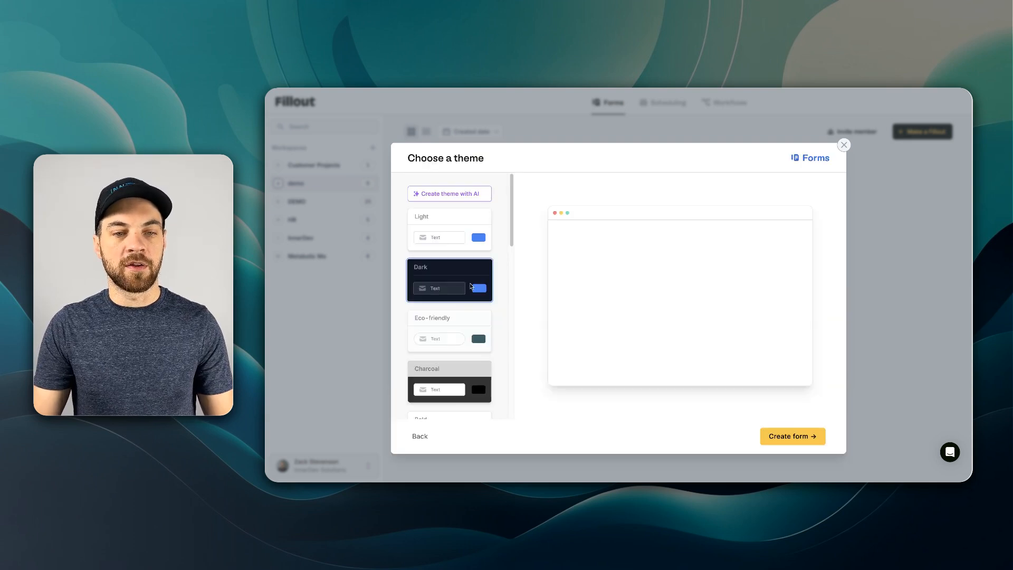
{"action": "left_click", "coordinate": [790, 437]}
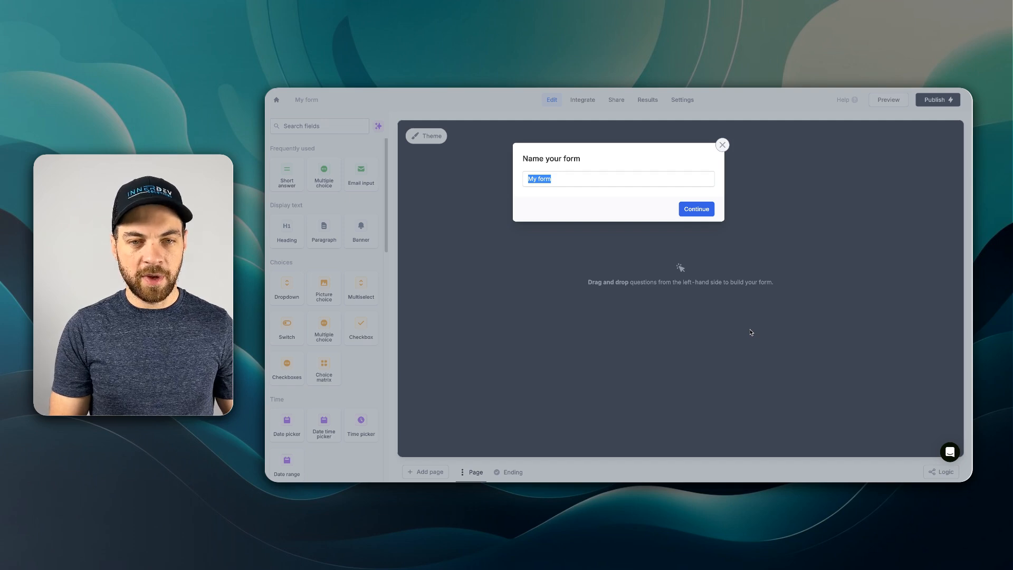
{"action": "type", "text": "Expense Reimbursement FD"}
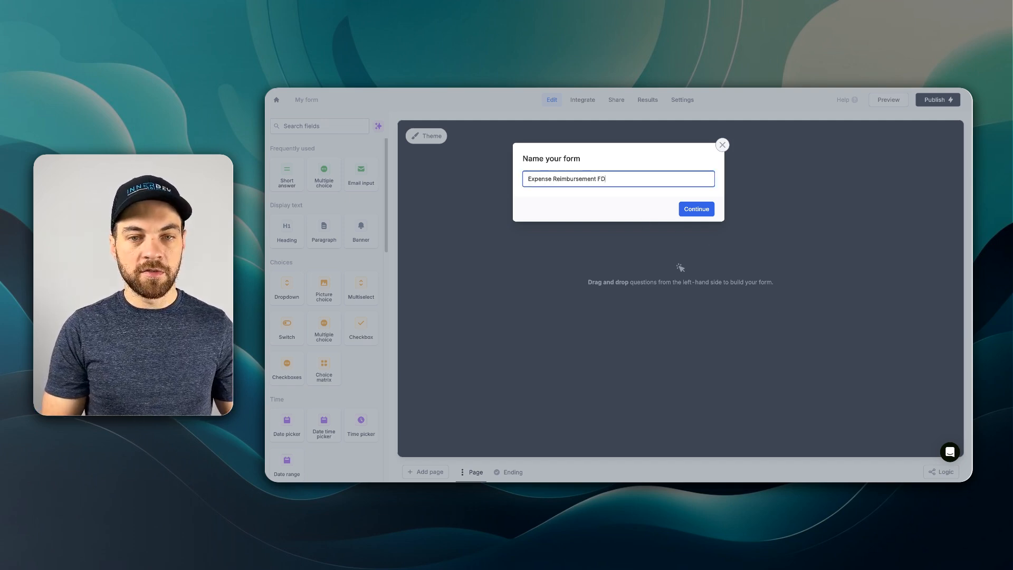
{"action": "key", "text": "Return"}
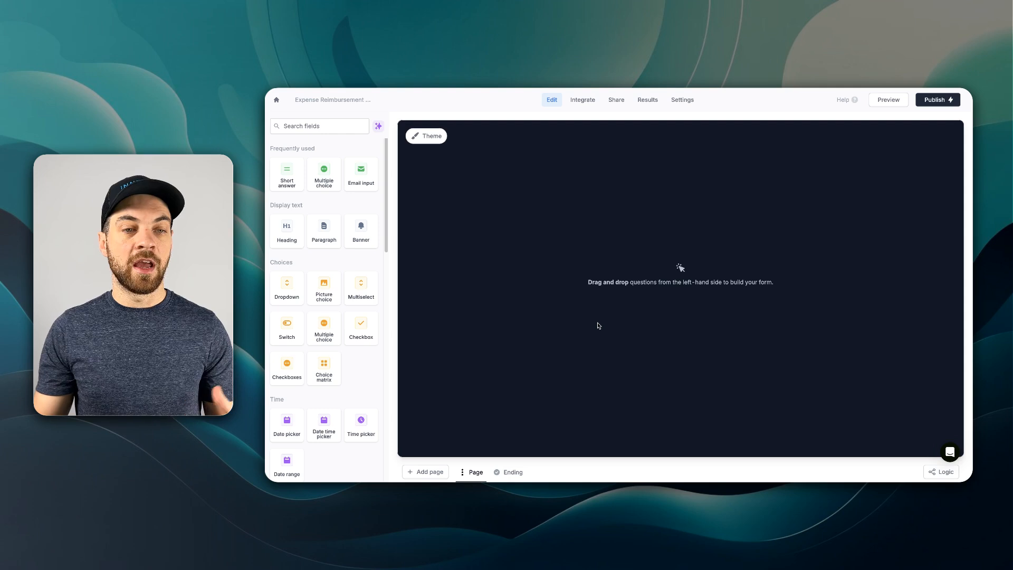
- Add a short answer field with an Email field, and label the short answer question "Name"
{"action": "left_click", "coordinate": [323, 132]}
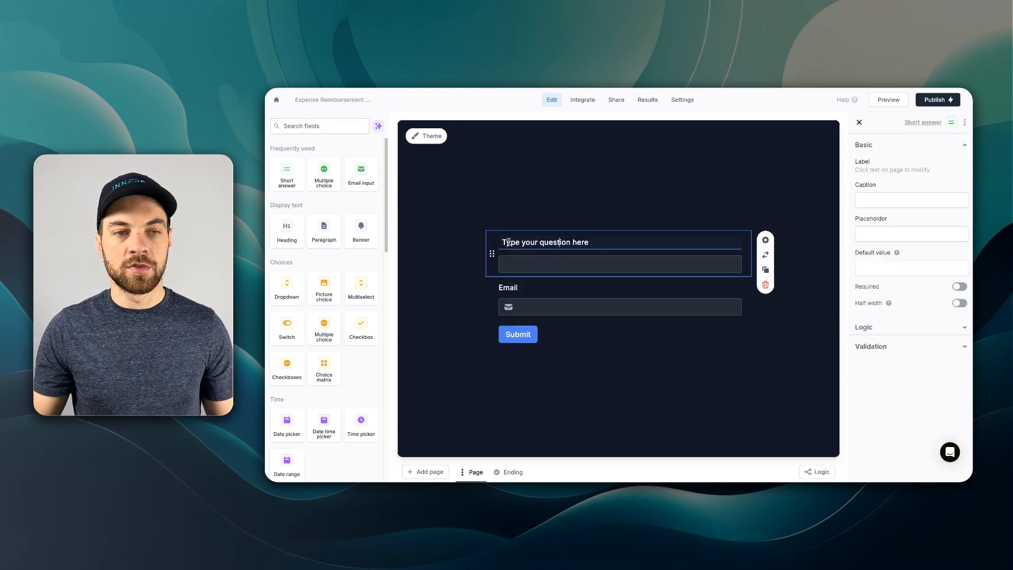
{"action": "left_click_drag", "start_coordinate": [596, 242], "coordinate": [498, 242]}
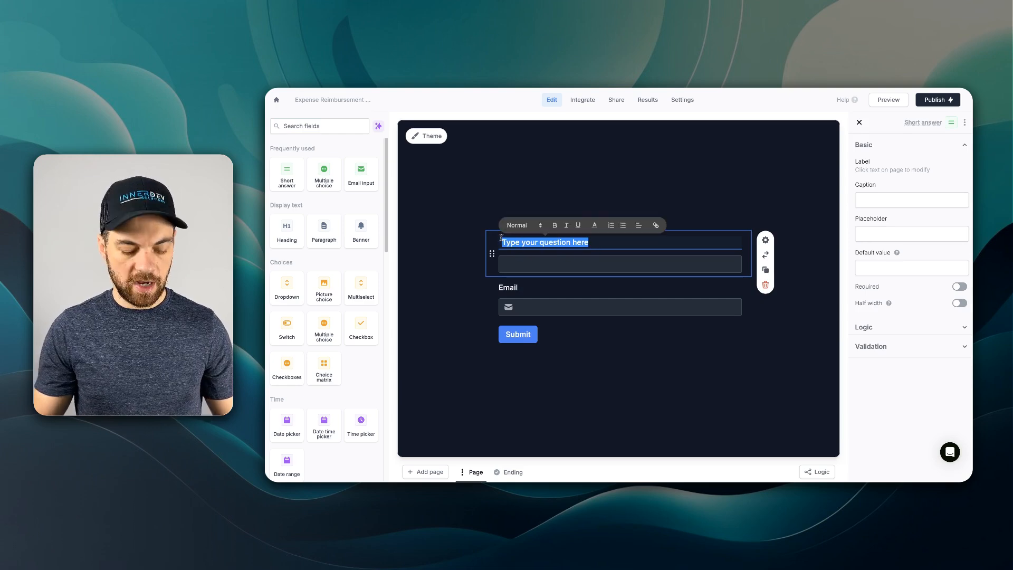
{"action": "type", "text": "Name"}
{"action": "left_click", "coordinate": [525, 290]}
- Add a Date range field below Email and label it "Date Range"
{"action": "left_click", "coordinate": [337, 127]}
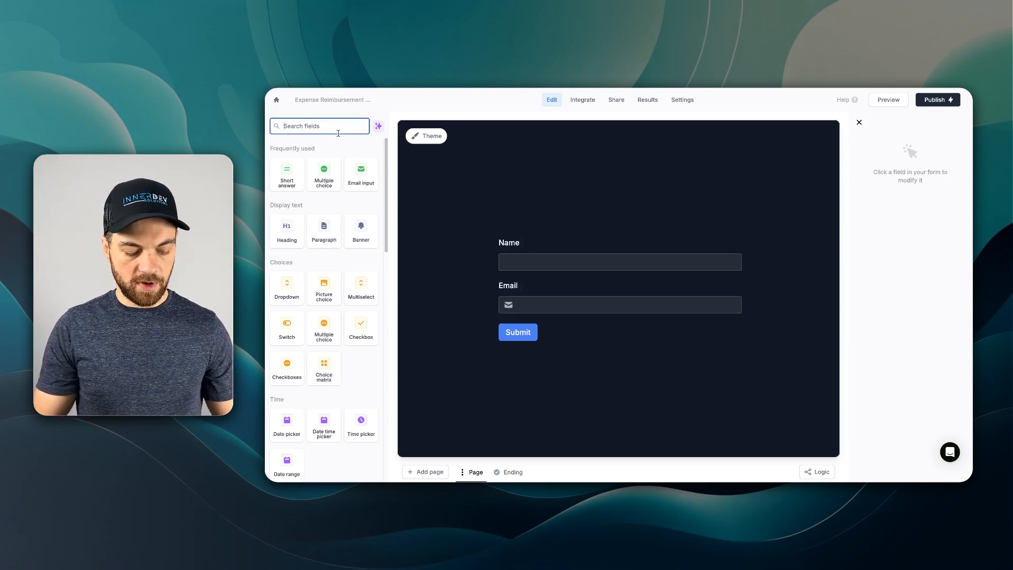
{"action": "type", "text": "range"}
{"action": "left_click_drag", "start_coordinate": [287, 174], "coordinate": [549, 282]}
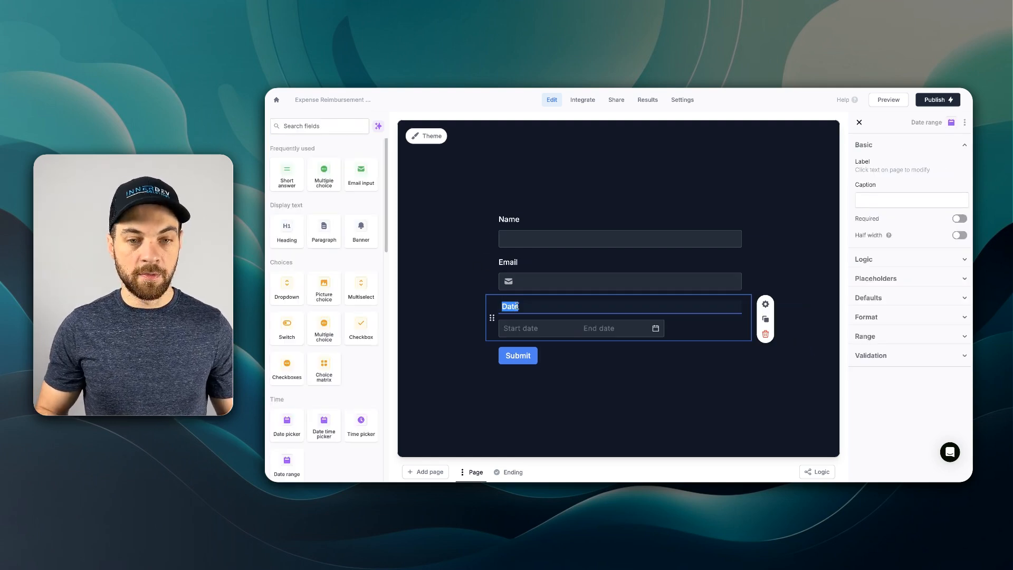
{"action": "left_click", "coordinate": [516, 306]}
{"action": "type", "text": "Range"}
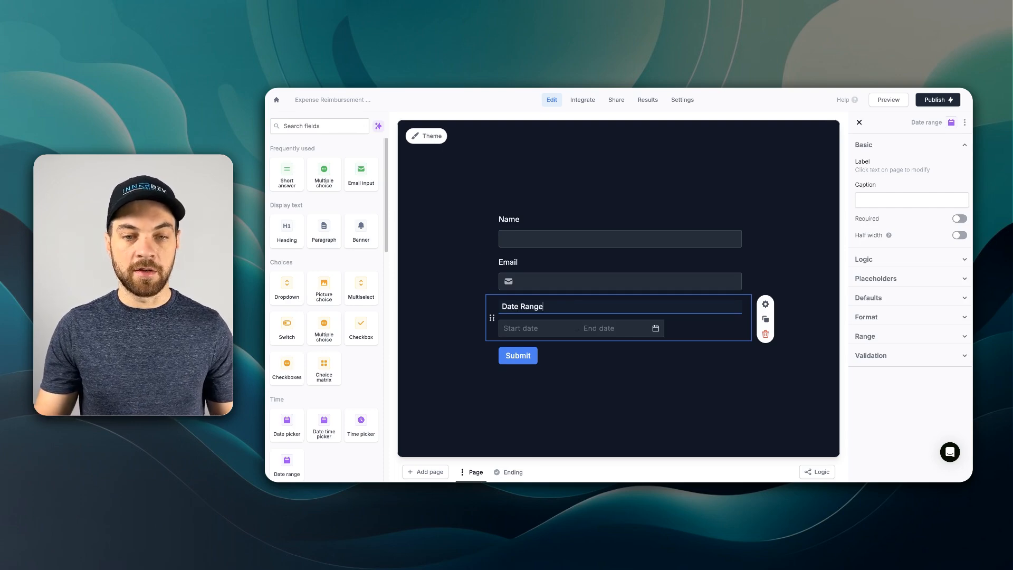
{"action": "left_click", "coordinate": [470, 238]}
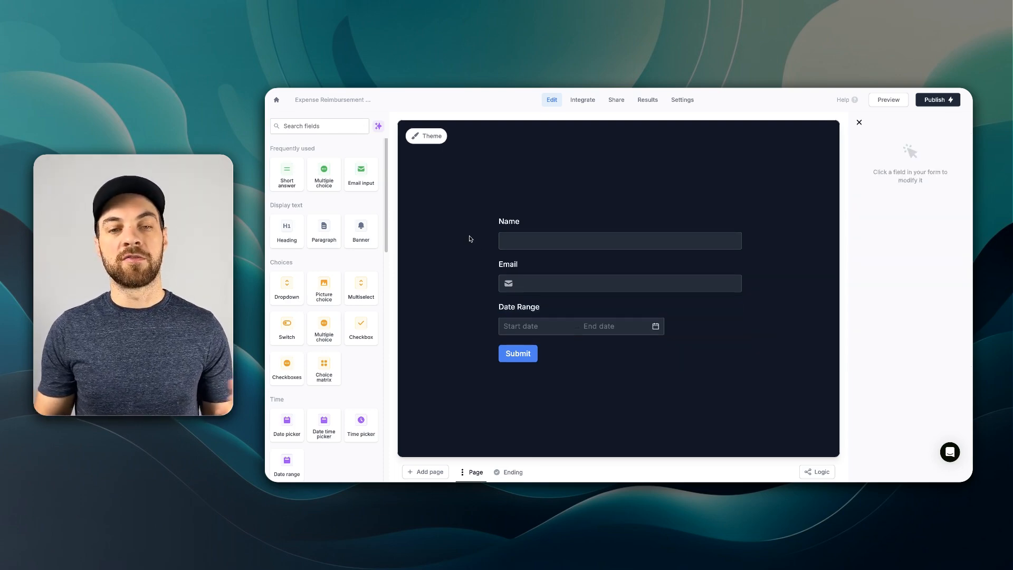
- Add a new form page named "Expense Details"
{"action": "left_click", "coordinate": [559, 240]}
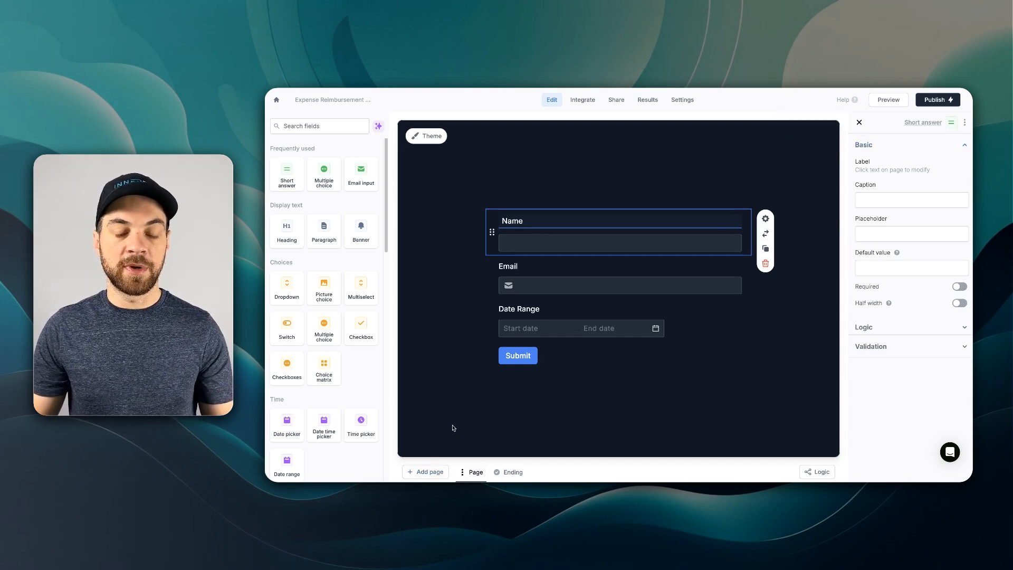
{"action": "left_click", "coordinate": [428, 473]}
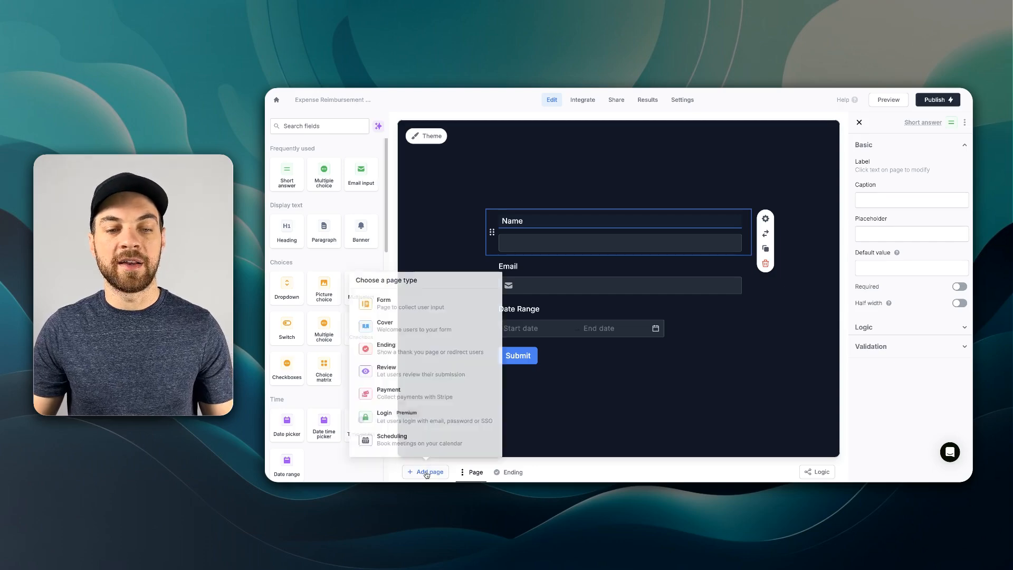
{"action": "left_click", "coordinate": [416, 301]}
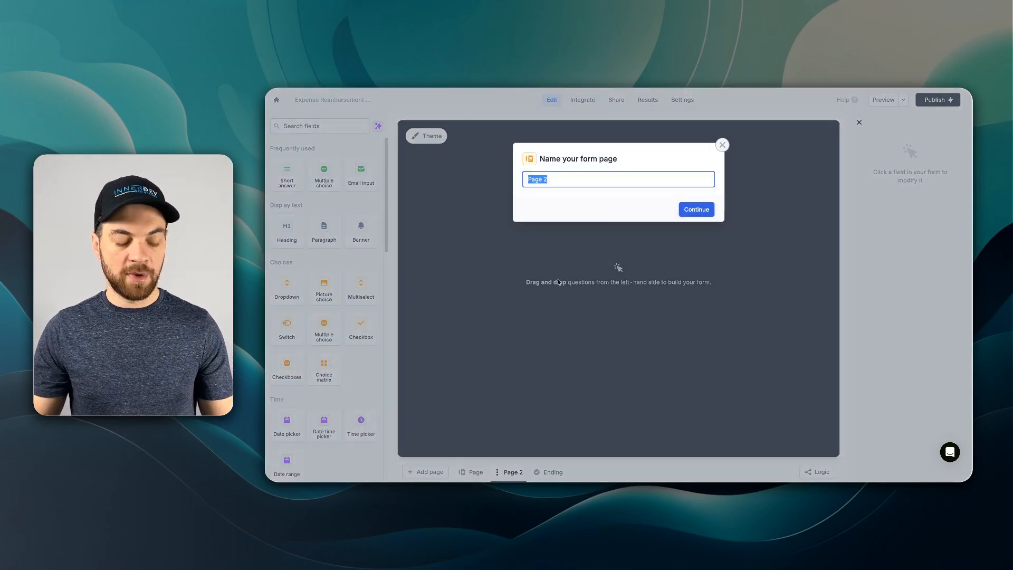
{"action": "type", "text": "Expense "}
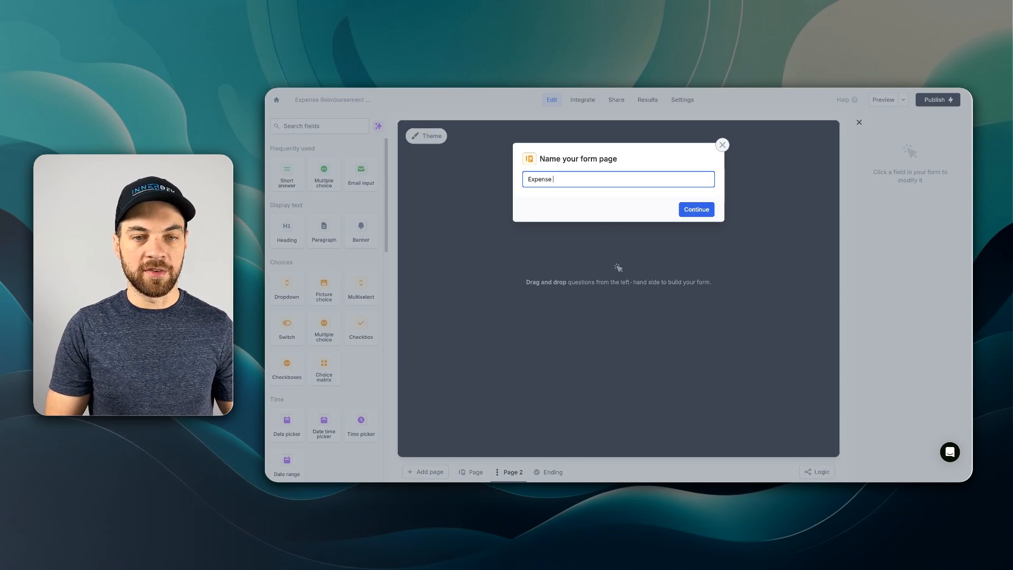
{"action": "type", "text": "Details"}
{"action": "key", "text": "Return"}
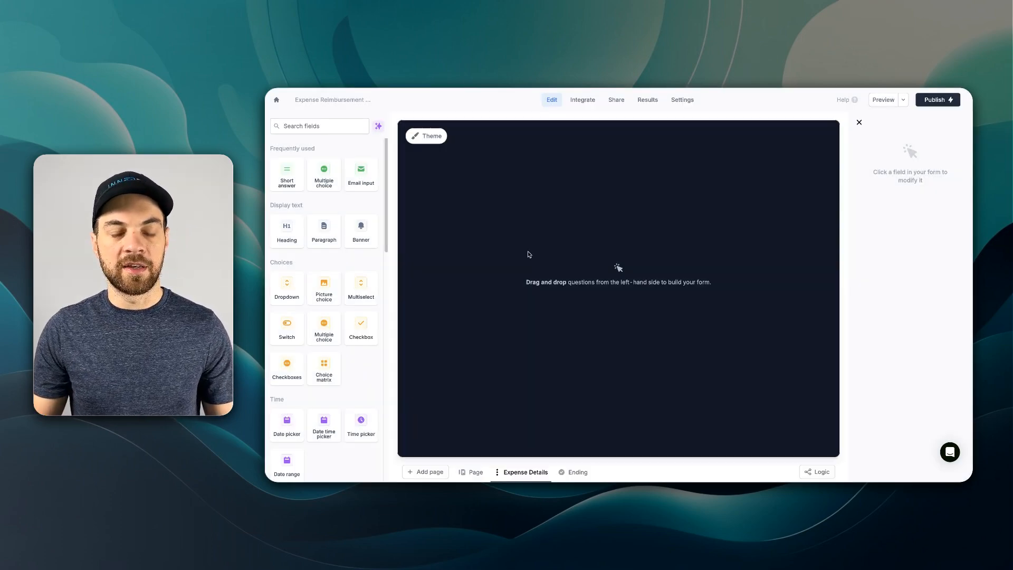
- Add a Long answer field to the Expense Details page and label it "Expense Items"
{"action": "left_click", "coordinate": [318, 125]}
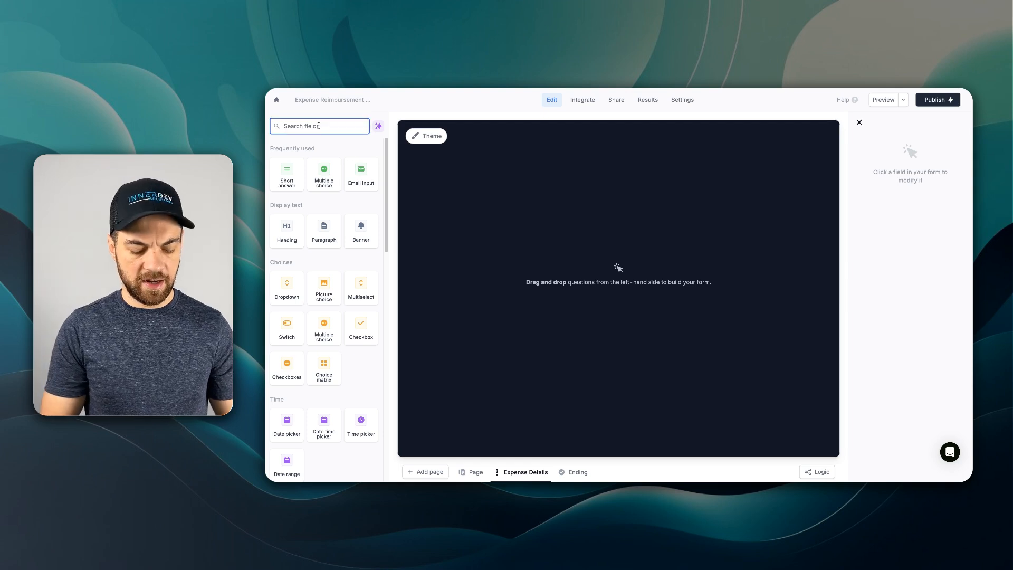
{"action": "type", "text": "long"}
{"action": "left_click_drag", "start_coordinate": [287, 174], "coordinate": [613, 250]}
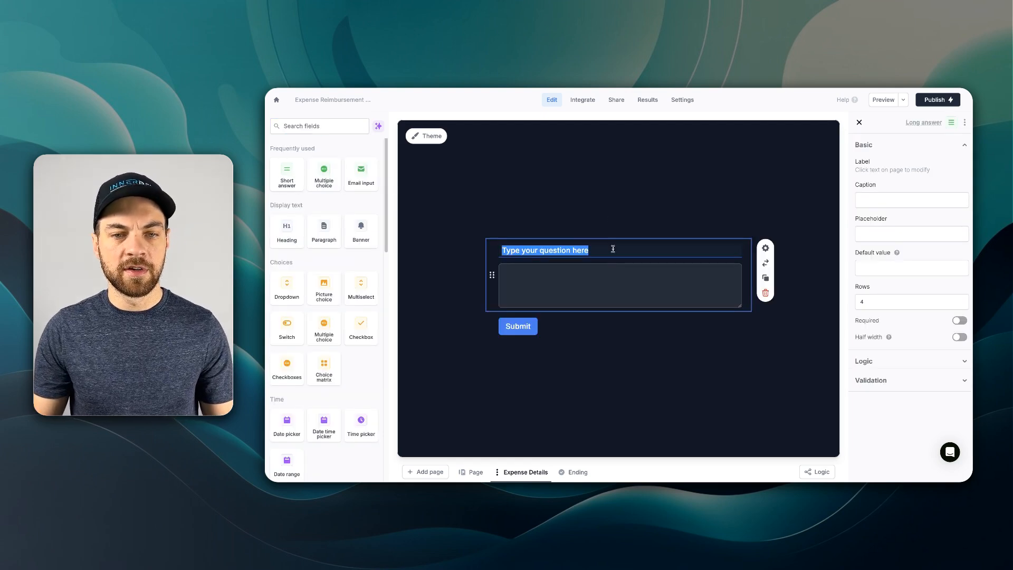
{"action": "type", "text": "Expense Items"}
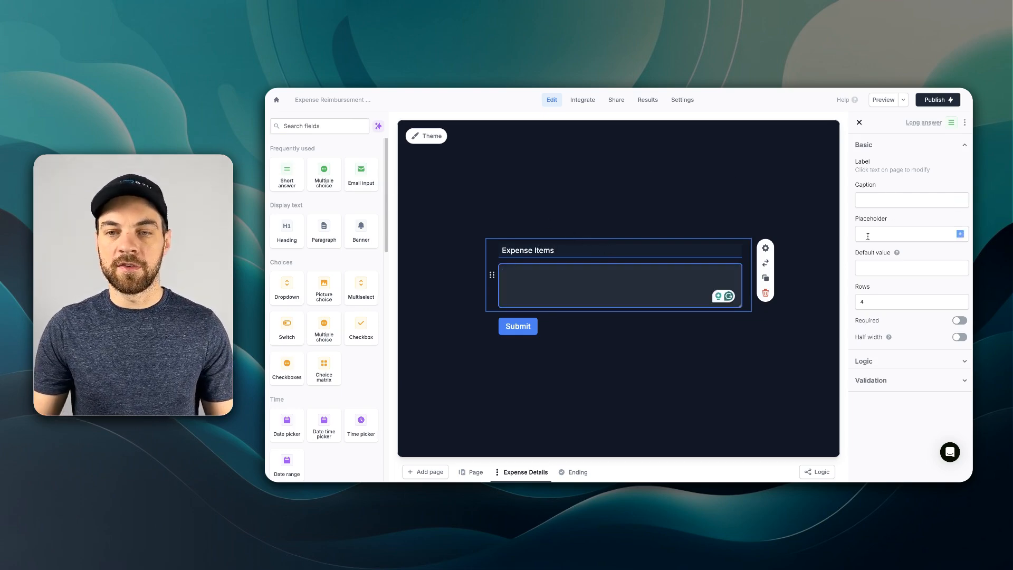
- Set the Expense Items placeholder to Fuel, Meals and Hotel on separate lines
{"action": "left_click", "coordinate": [915, 230]}
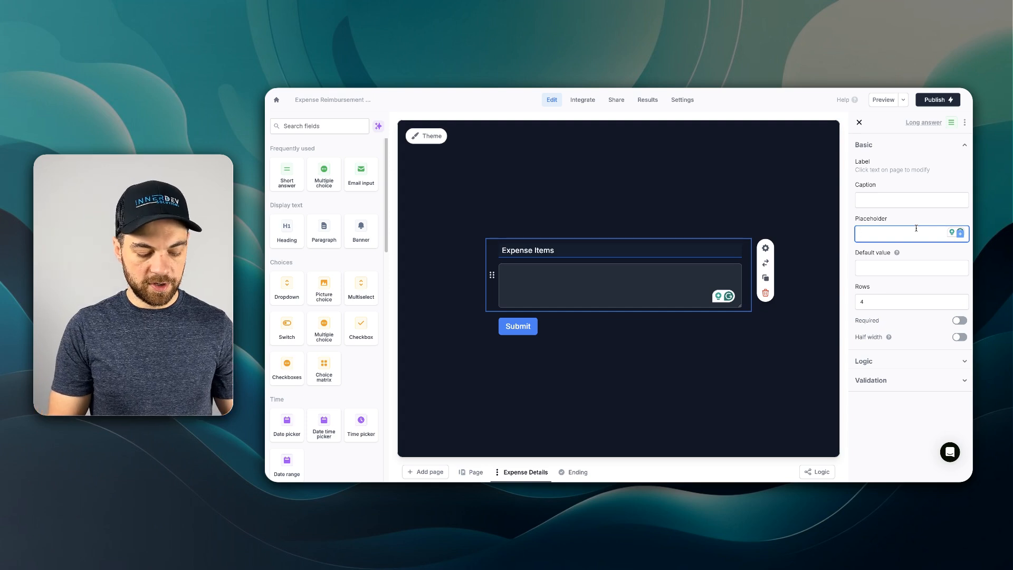
{"action": "type", "text": "Fuel"}
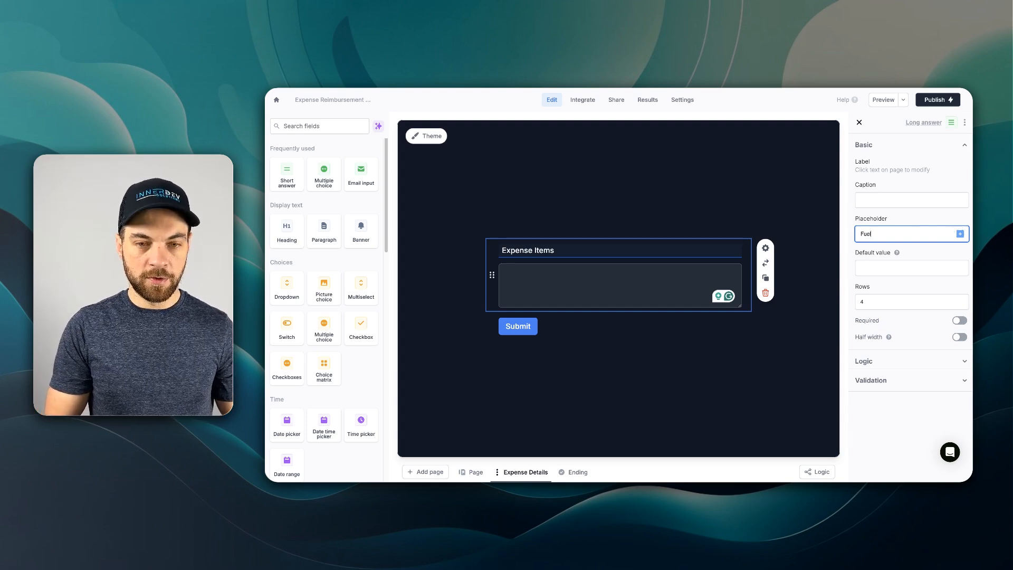
{"action": "key", "text": "Return"}
{"action": "type", "text": "Meals"}
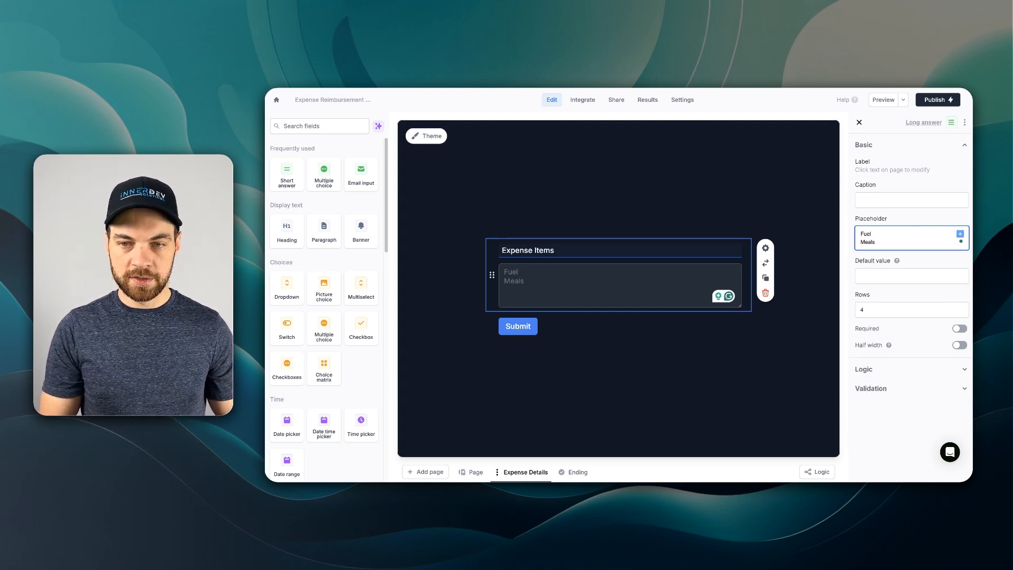
{"action": "key", "text": "Return"}
{"action": "type", "text": "Hotel"}
{"action": "left_click", "coordinate": [452, 246]}
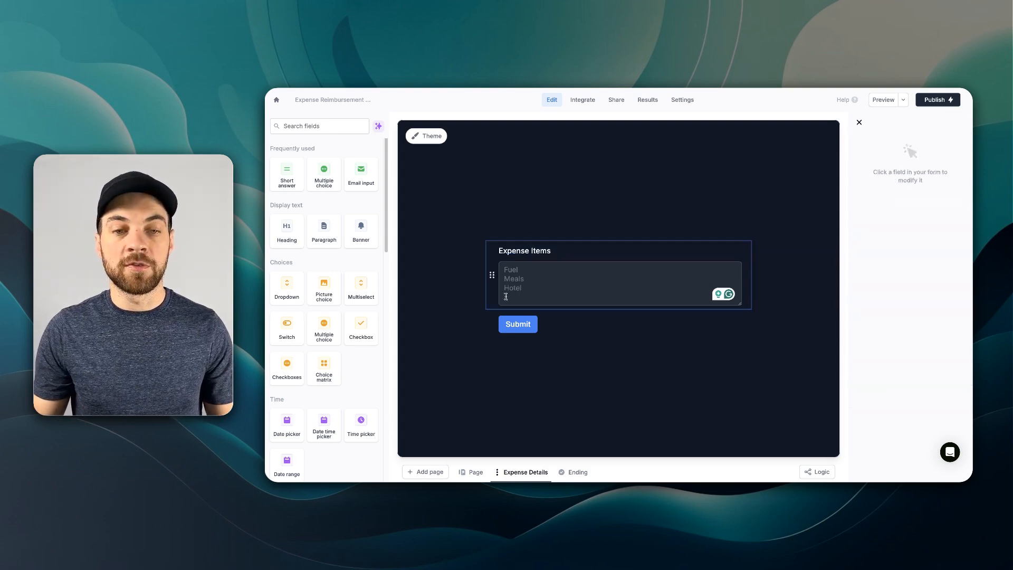
{"action": "left_click", "coordinate": [558, 281]}
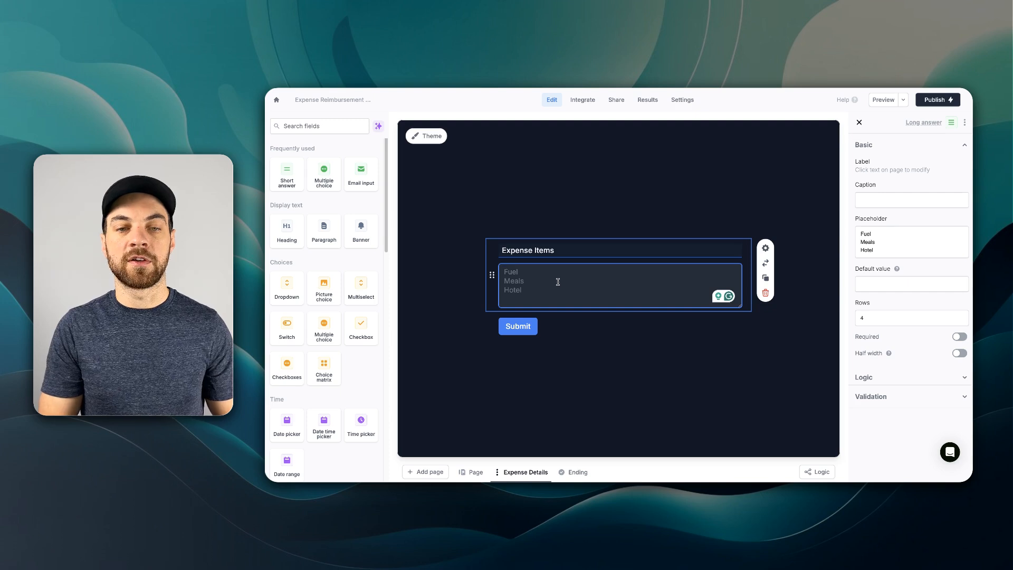
{"action": "type", "text": "Fue"}
{"action": "key", "text": "BackSpace"}
{"action": "key", "text": "BackSpace"}
{"action": "key", "text": "BackSpace"}
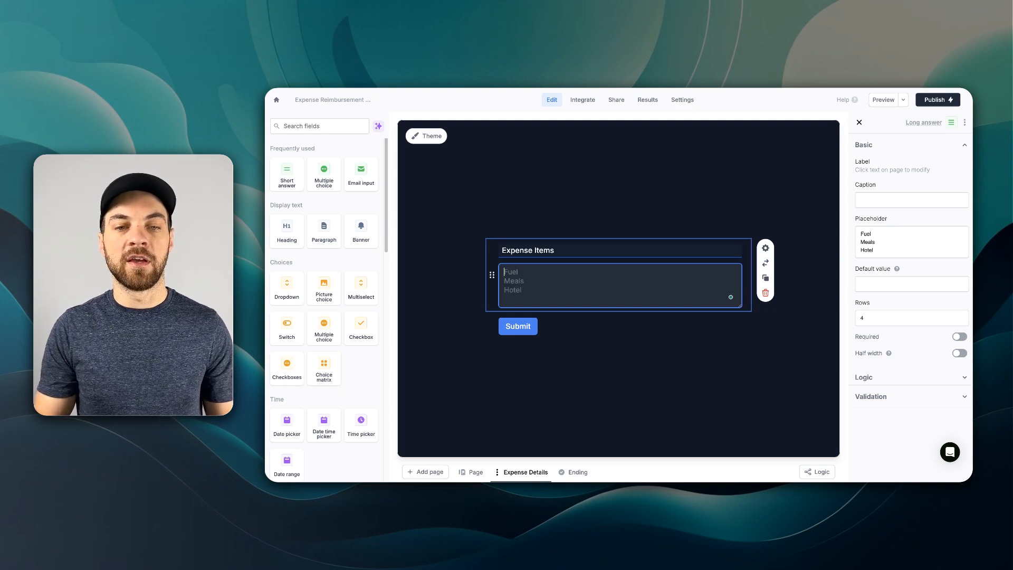
{"action": "left_click", "coordinate": [453, 281]}
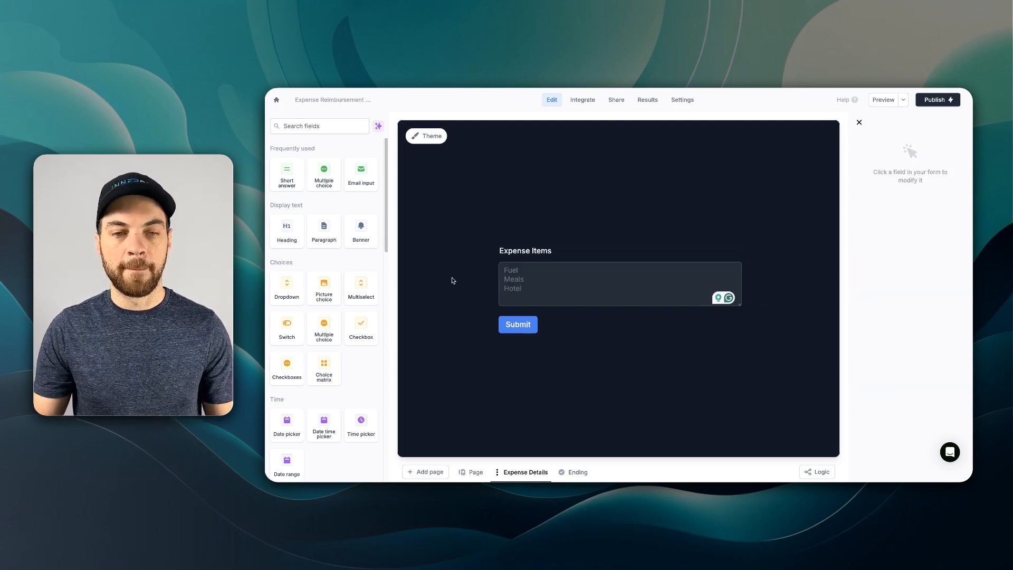
- Add a Currency field below Expense Items and label it "Total"
{"action": "left_click", "coordinate": [334, 127]}
{"action": "type", "text": "curr"}
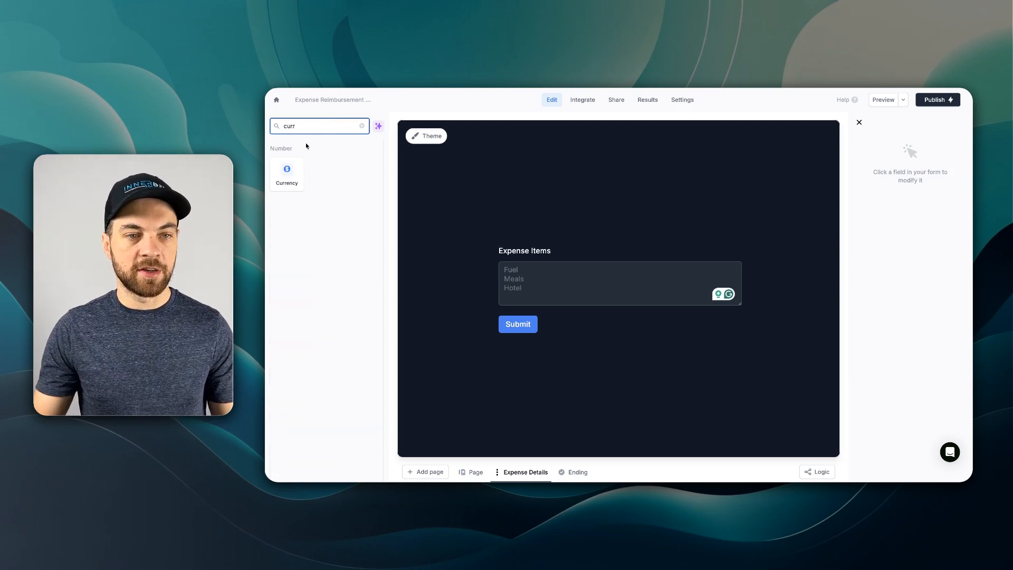
{"action": "left_click_drag", "start_coordinate": [287, 171], "coordinate": [597, 287]}
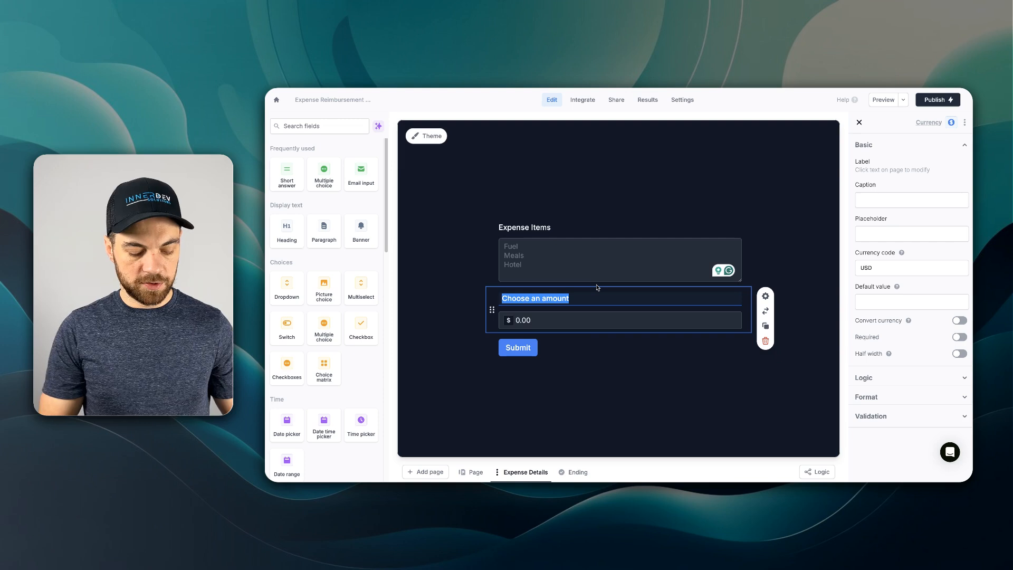
{"action": "type", "text": "Total"}
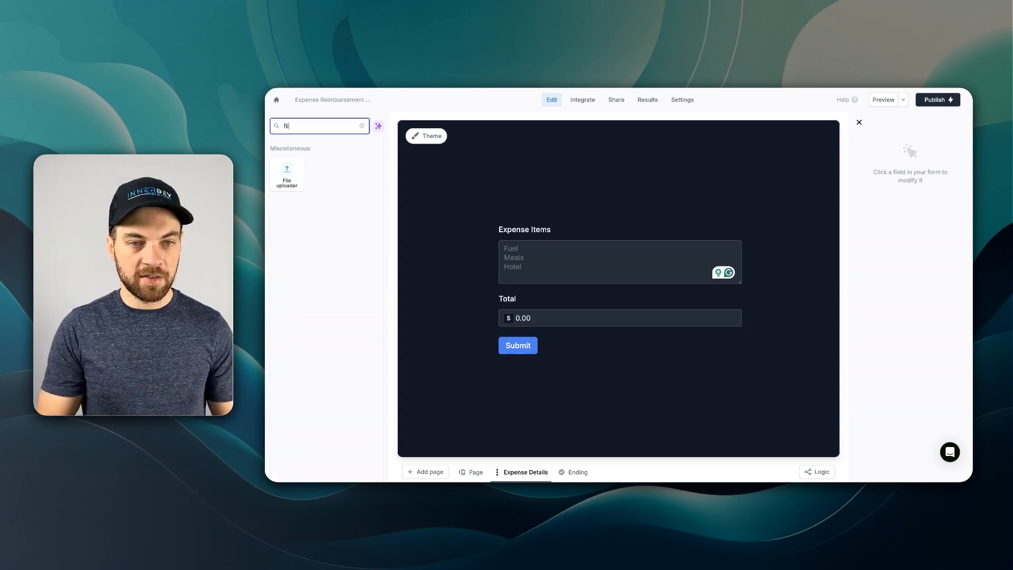
- Add a File uploader field below Total and label it "Receipt Upload"
{"action": "type", "text": "e"}
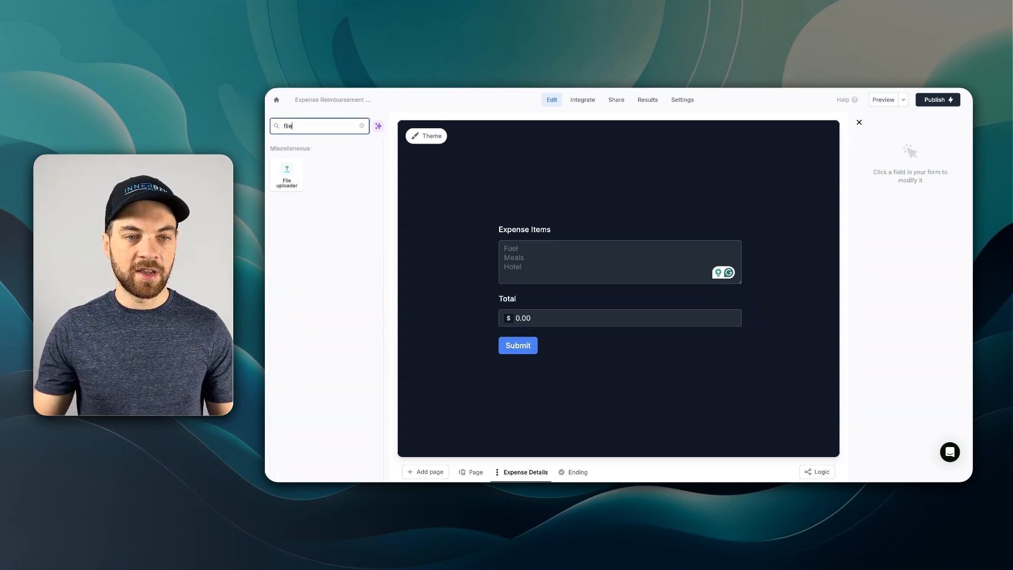
{"action": "left_click_drag", "start_coordinate": [286, 174], "coordinate": [528, 316]}
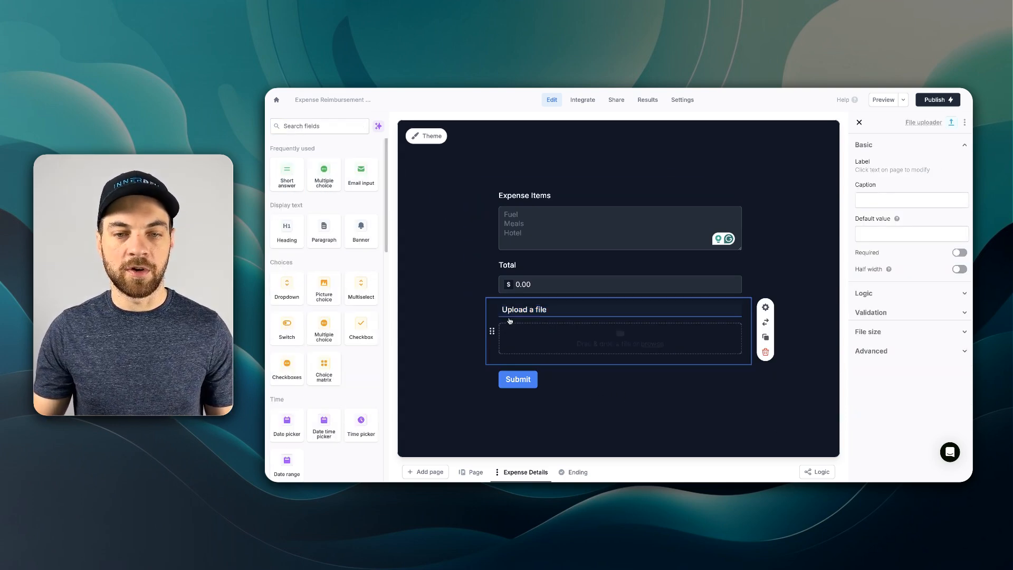
{"action": "triple_click", "coordinate": [566, 311]}
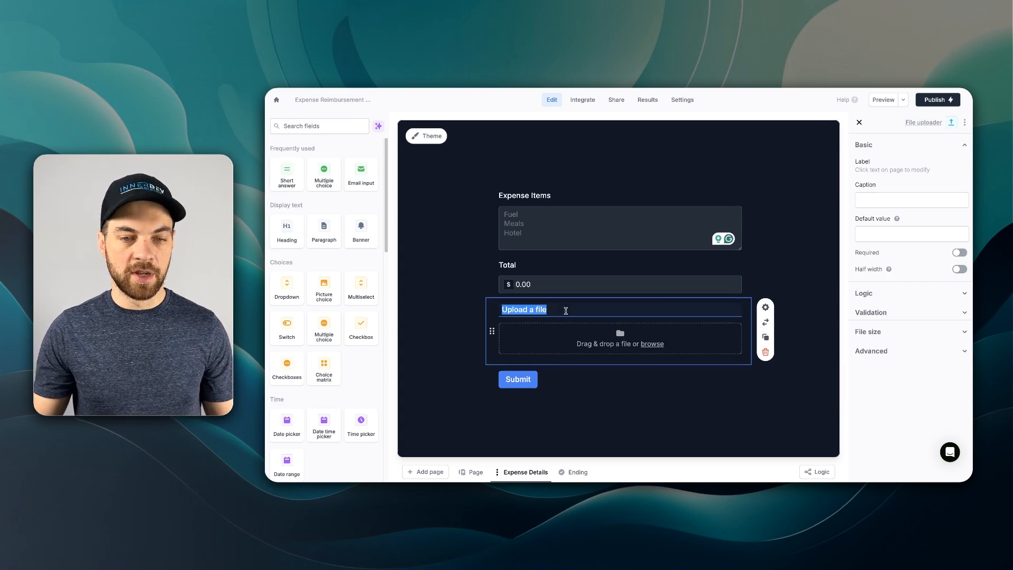
{"action": "type", "text": "Receipt Upload"}
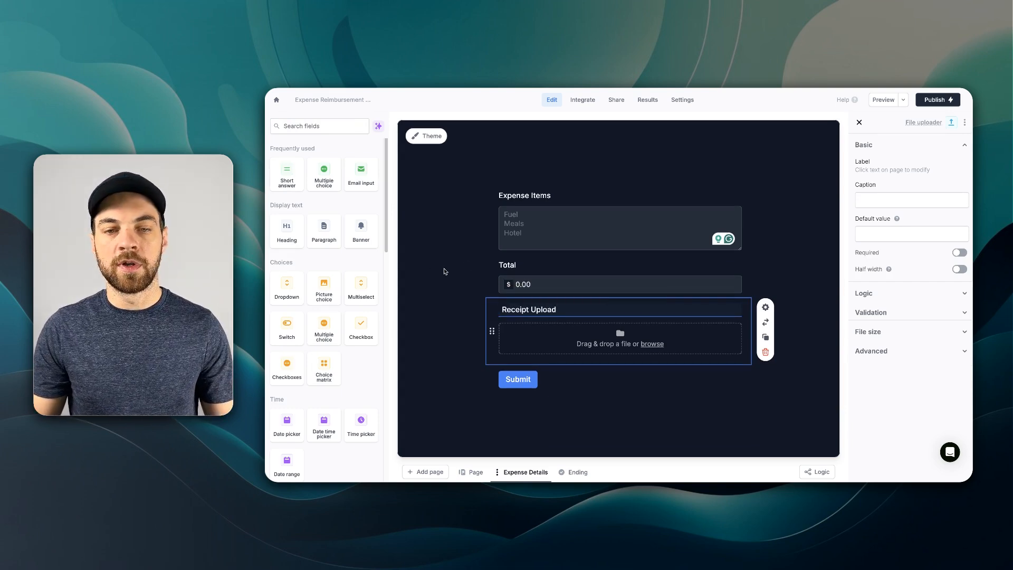
{"action": "left_click", "coordinate": [632, 369]}
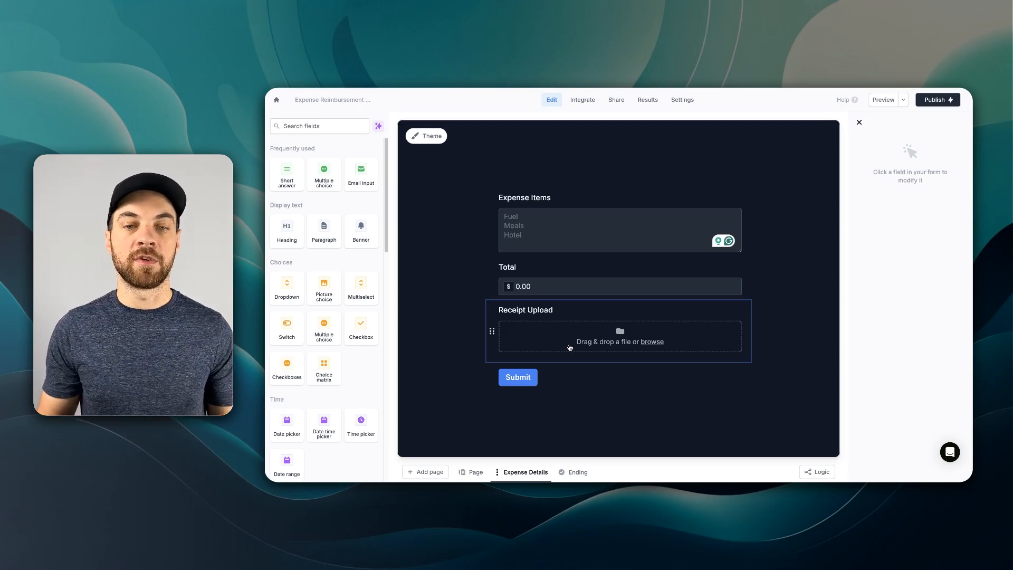
- Create a blank workflow for the form, triggered when the form is submitted
{"action": "left_click", "coordinate": [577, 472]}
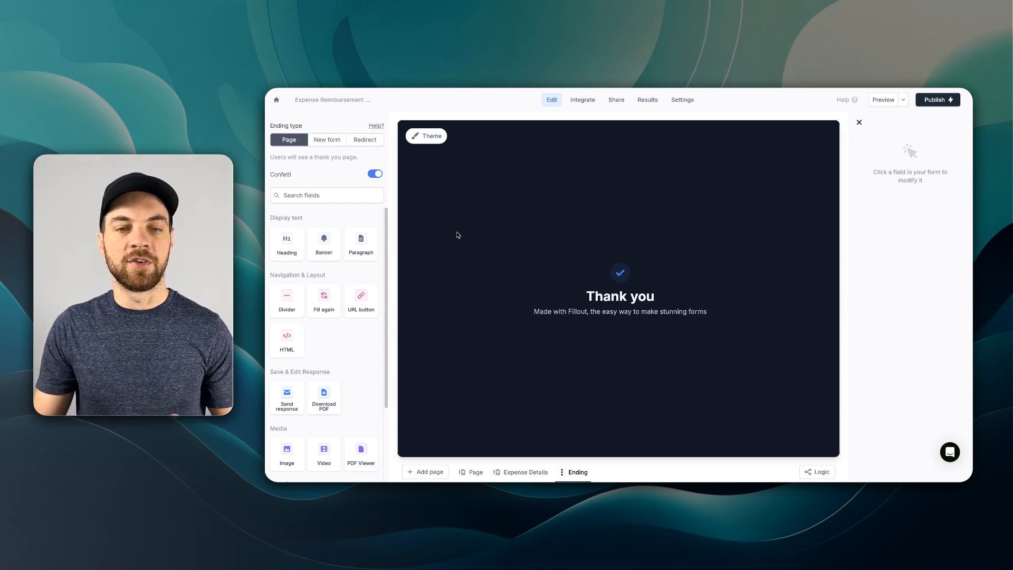
{"action": "left_click", "coordinate": [533, 472]}
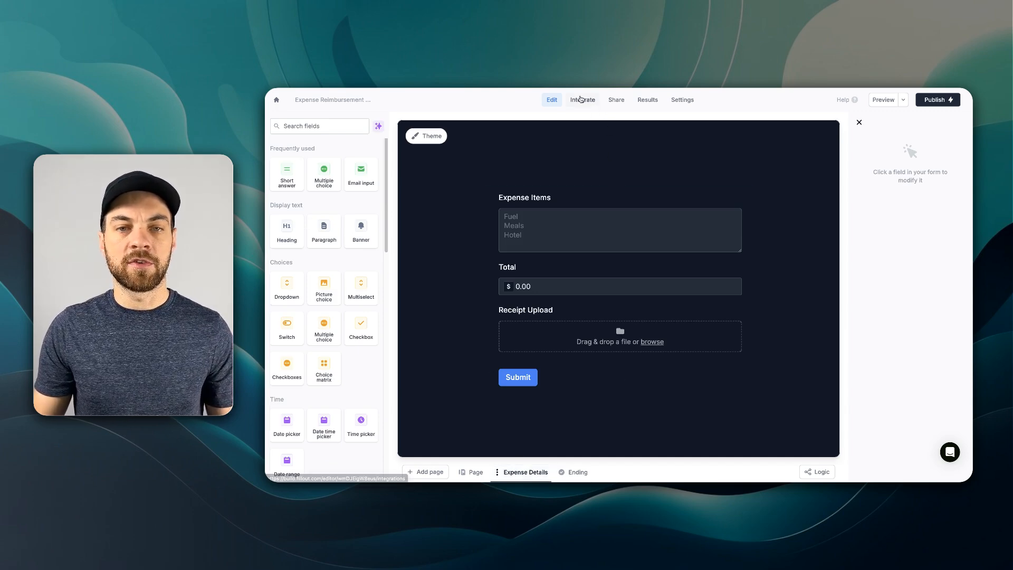
{"action": "left_click", "coordinate": [582, 102]}
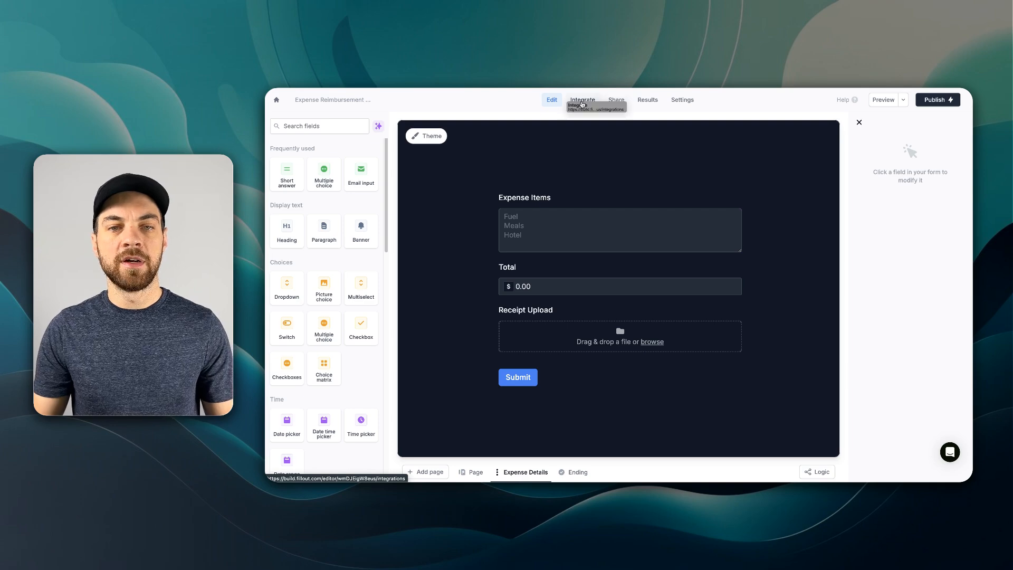
{"action": "left_click", "coordinate": [472, 139]}
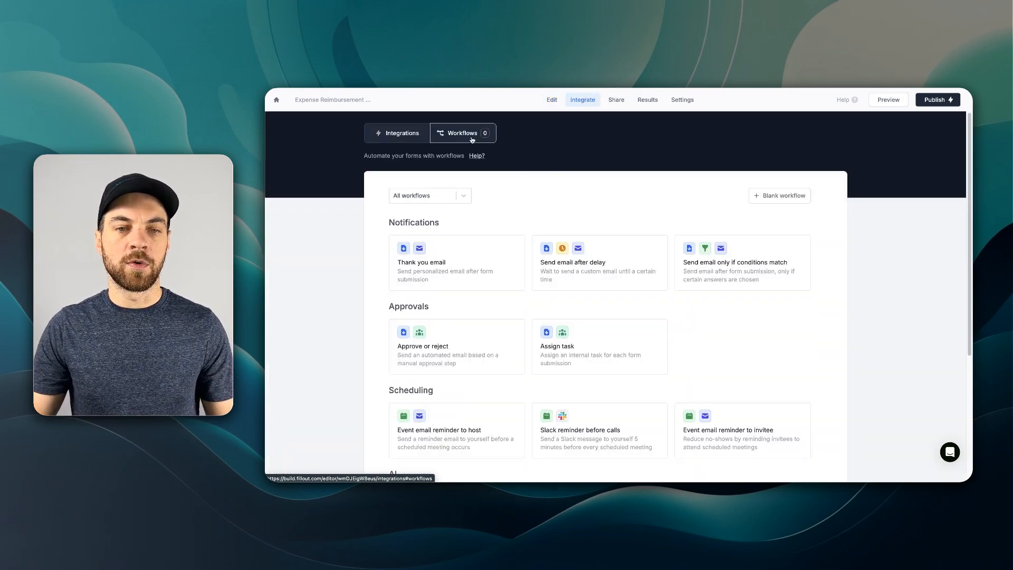
{"action": "left_click", "coordinate": [785, 199]}
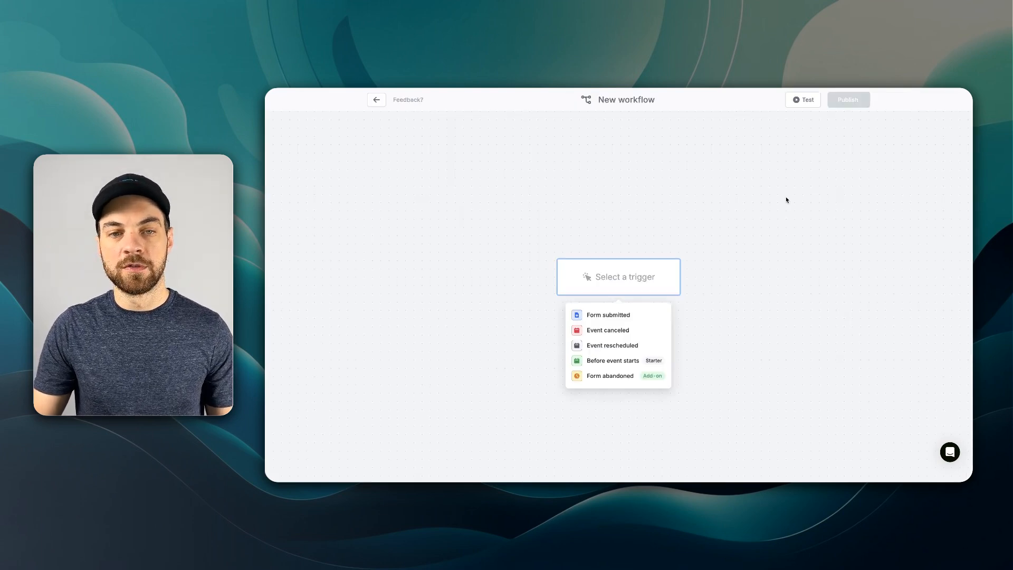
{"action": "left_click", "coordinate": [606, 316]}
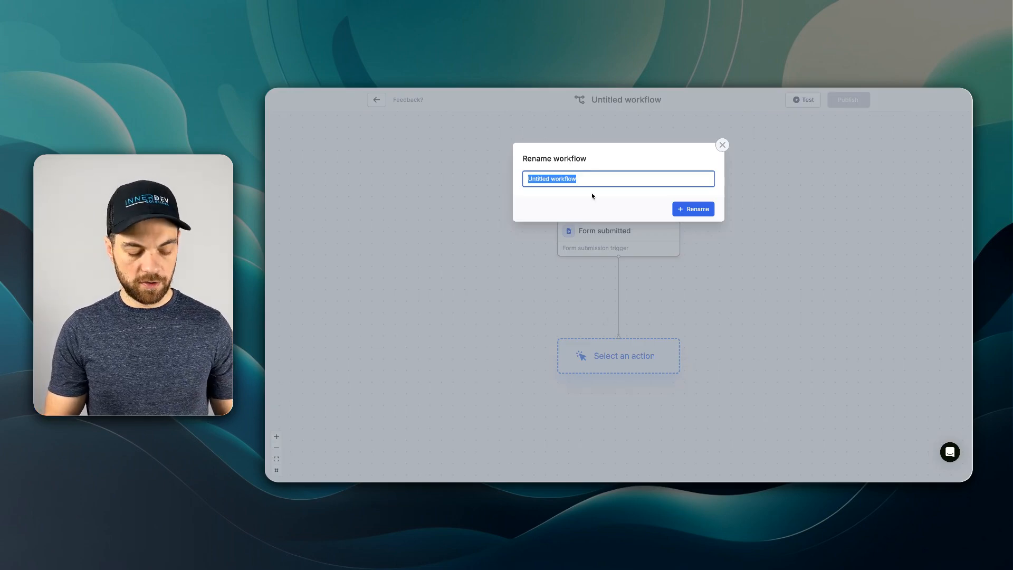
- Rename the workflow to "Expense Reimbursement"
{"action": "type", "text": "Ex"}
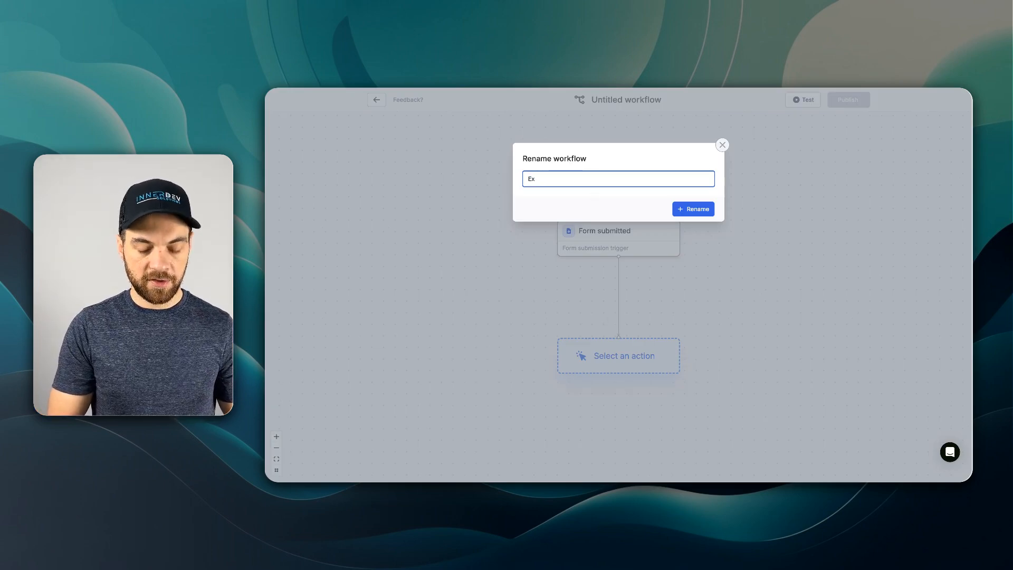
{"action": "type", "text": "pense Reimbursement"}
{"action": "key", "text": "Return"}
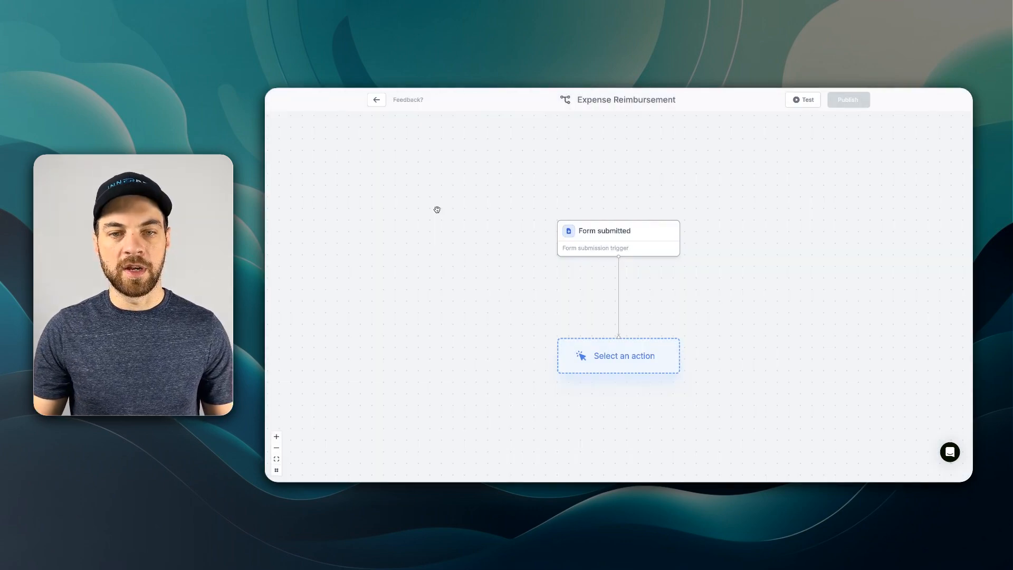
- Add an Approval action below the Form submitted trigger
{"action": "scroll", "coordinate": [579, 228], "scroll_direction": "down", "scroll_amount": 1}
{"action": "left_click", "coordinate": [620, 333]}
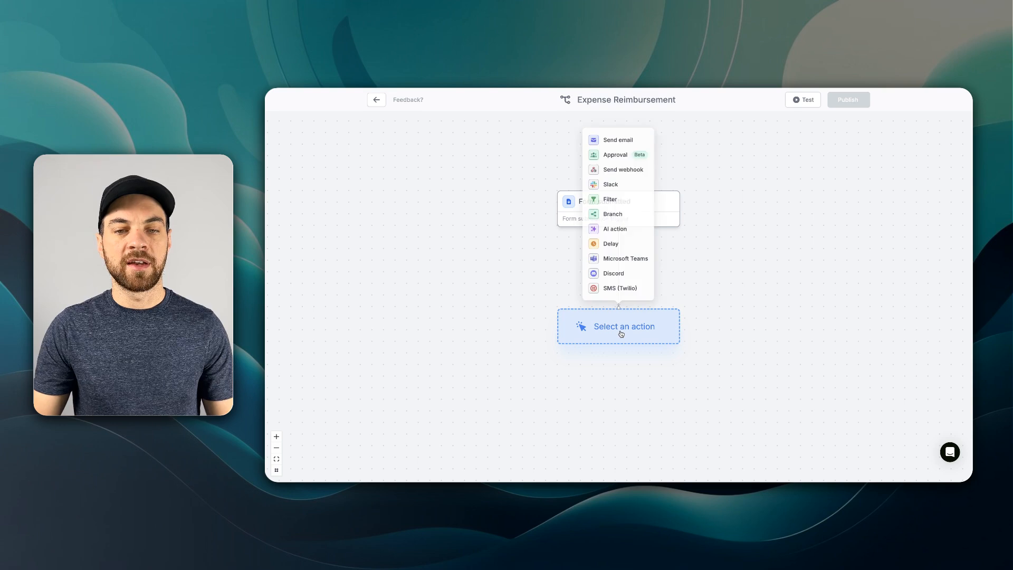
{"action": "left_click", "coordinate": [613, 150]}
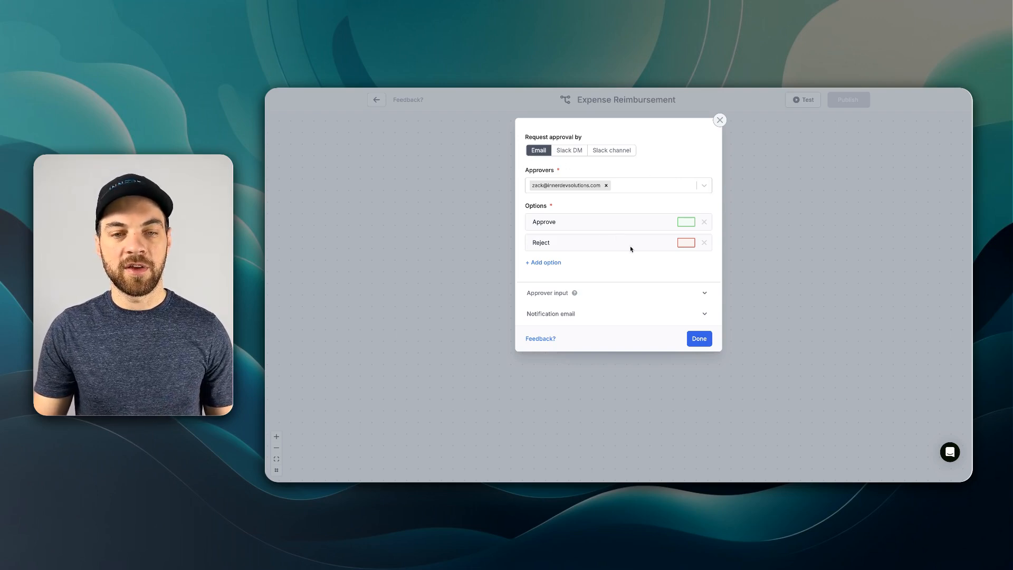
- Examine the Approval action's approver input types and notification email settings
{"action": "left_click", "coordinate": [555, 295]}
{"action": "left_click", "coordinate": [547, 311]}
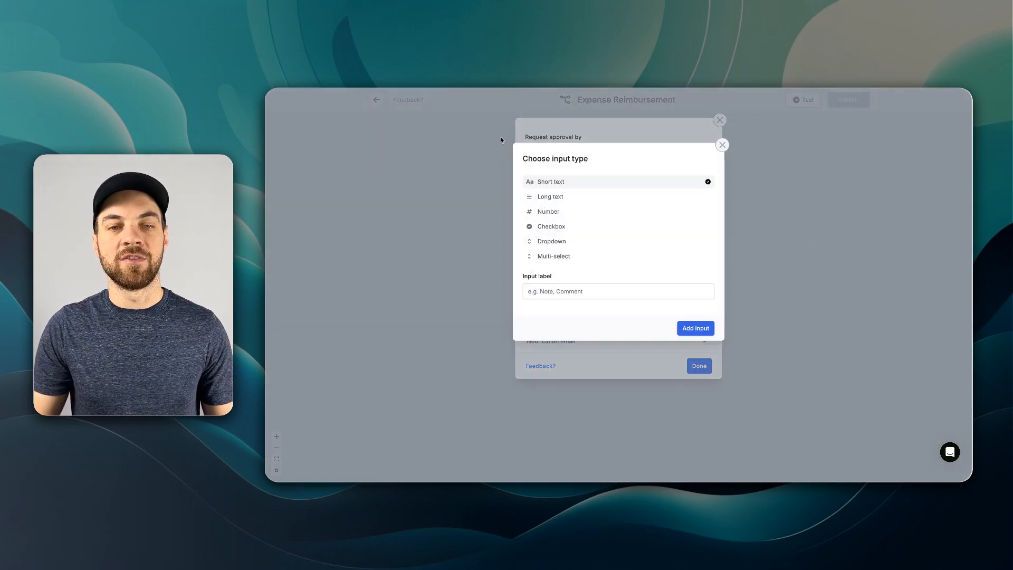
{"action": "left_click", "coordinate": [722, 145]}
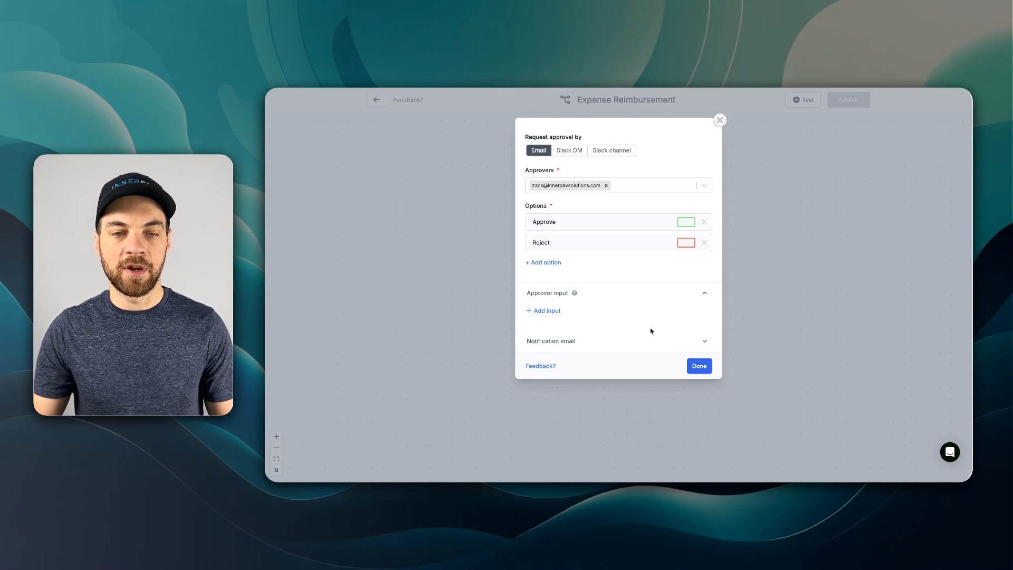
{"action": "left_click", "coordinate": [574, 341]}
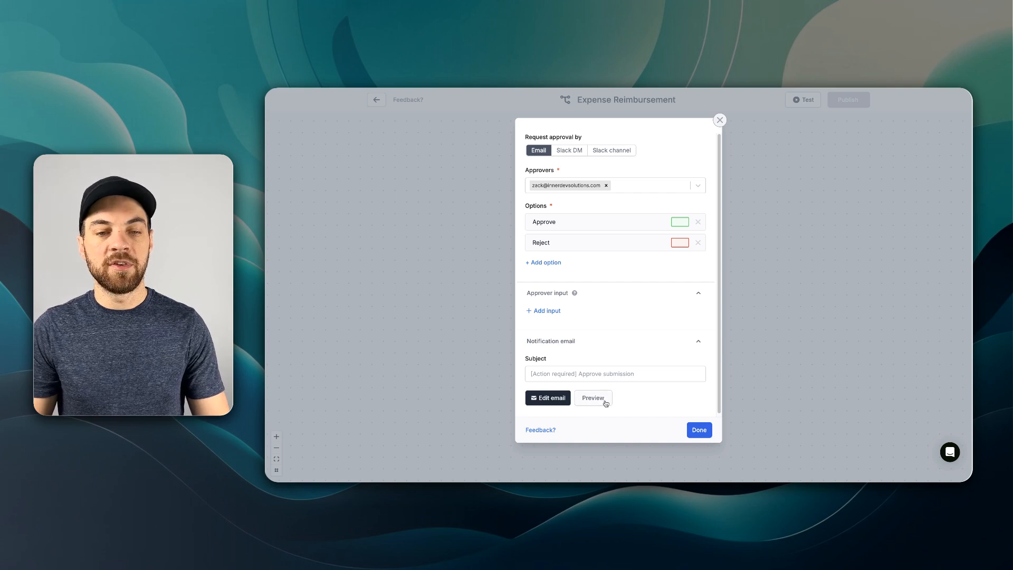
{"action": "left_click", "coordinate": [587, 373]}
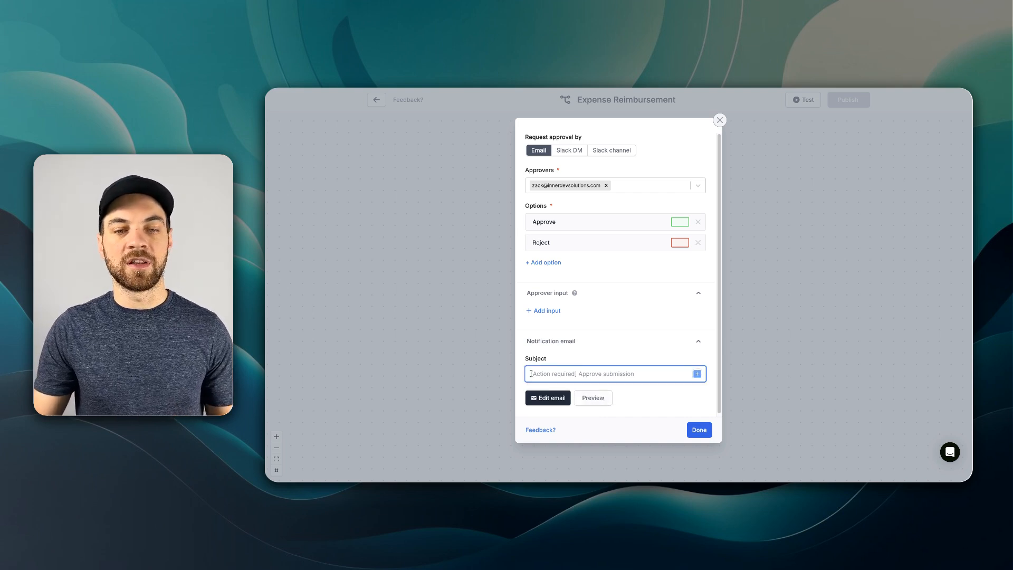
{"action": "left_click", "coordinate": [606, 355]}
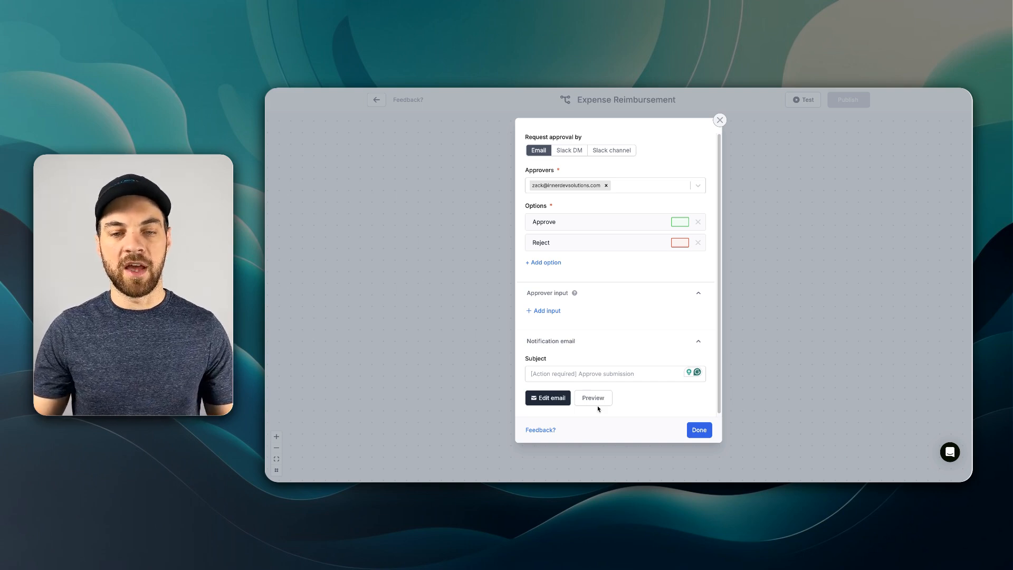
{"action": "key", "text": "Escape"}
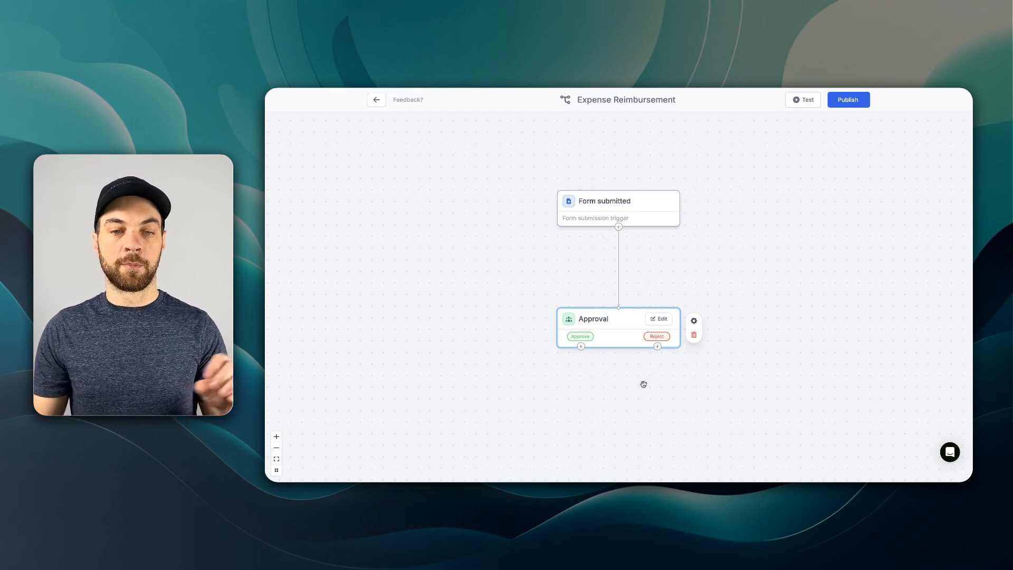
- Add a Send email action on the Approve branch and insert a static recipient e-mail address
{"action": "left_click", "coordinate": [581, 347]}
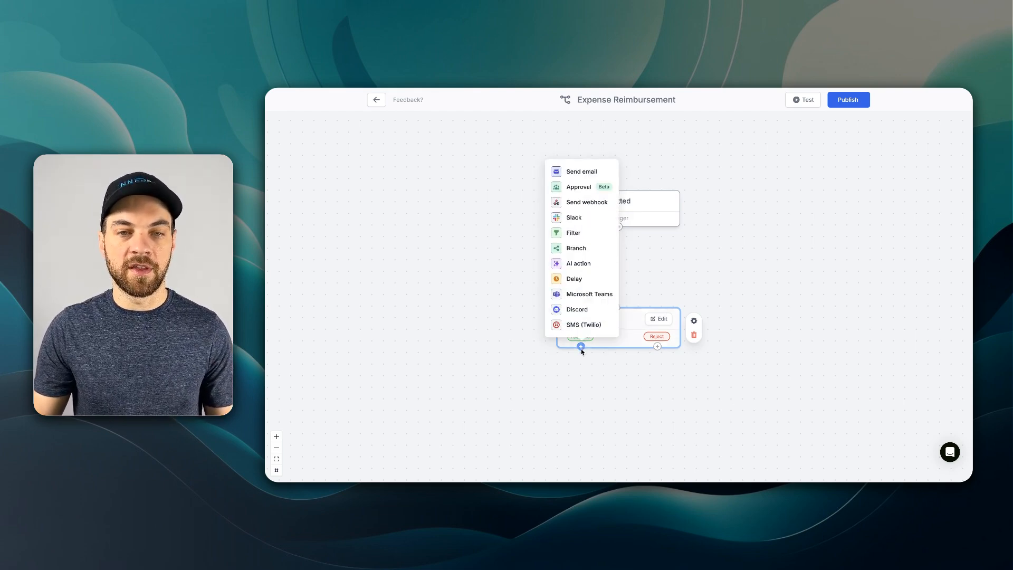
{"action": "left_click", "coordinate": [583, 173]}
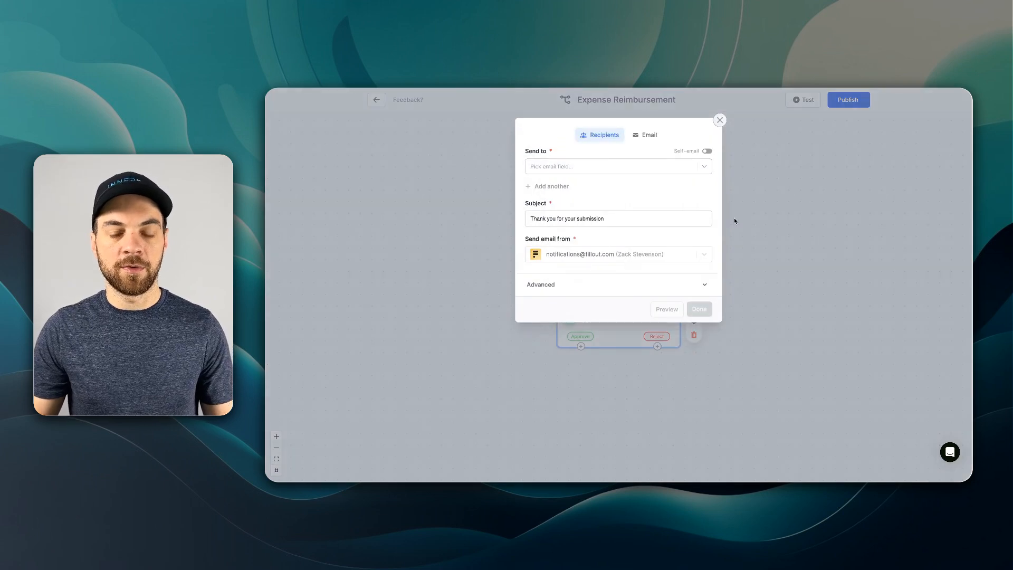
{"action": "left_click", "coordinate": [555, 171]}
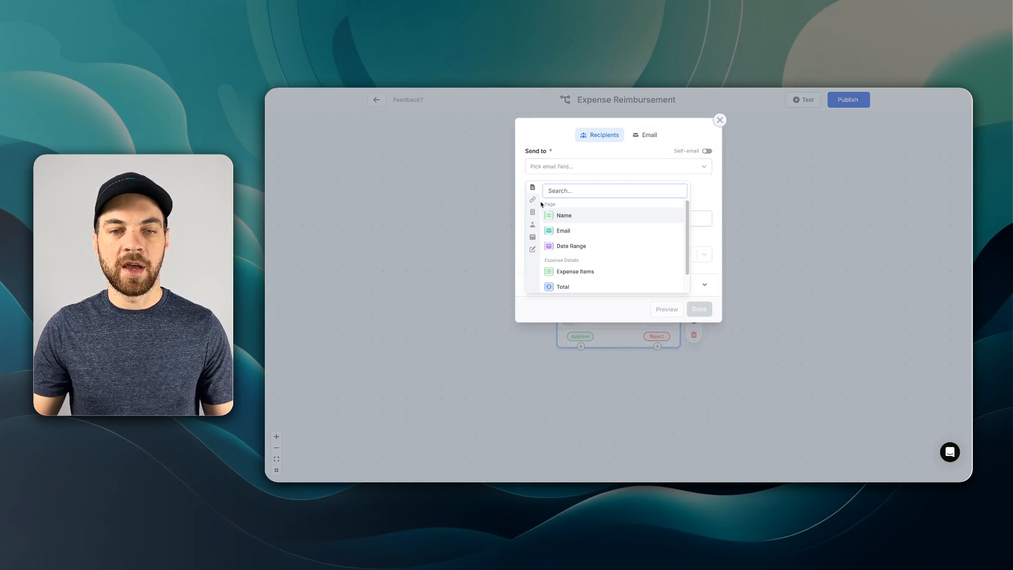
{"action": "left_click", "coordinate": [533, 251]}
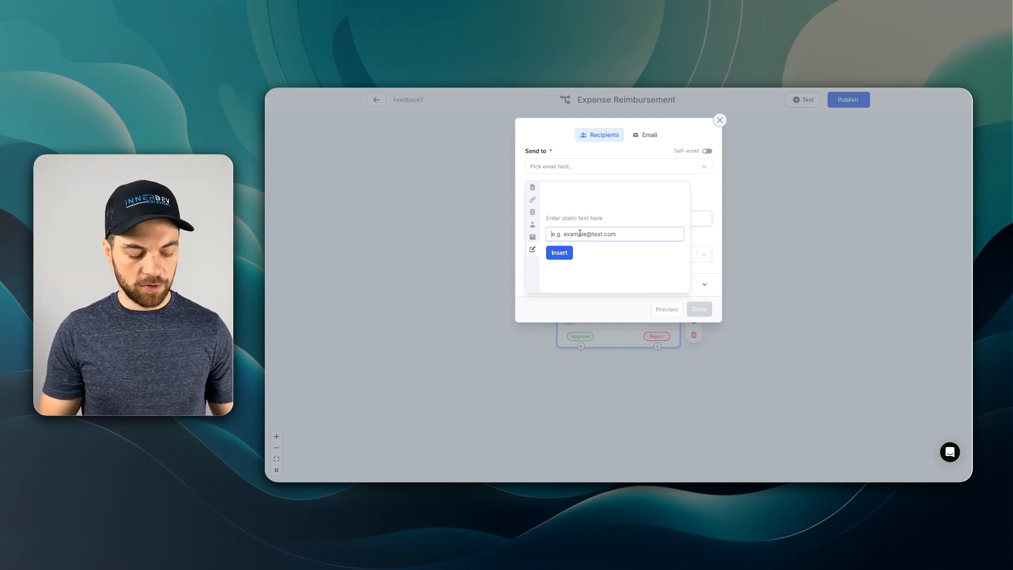
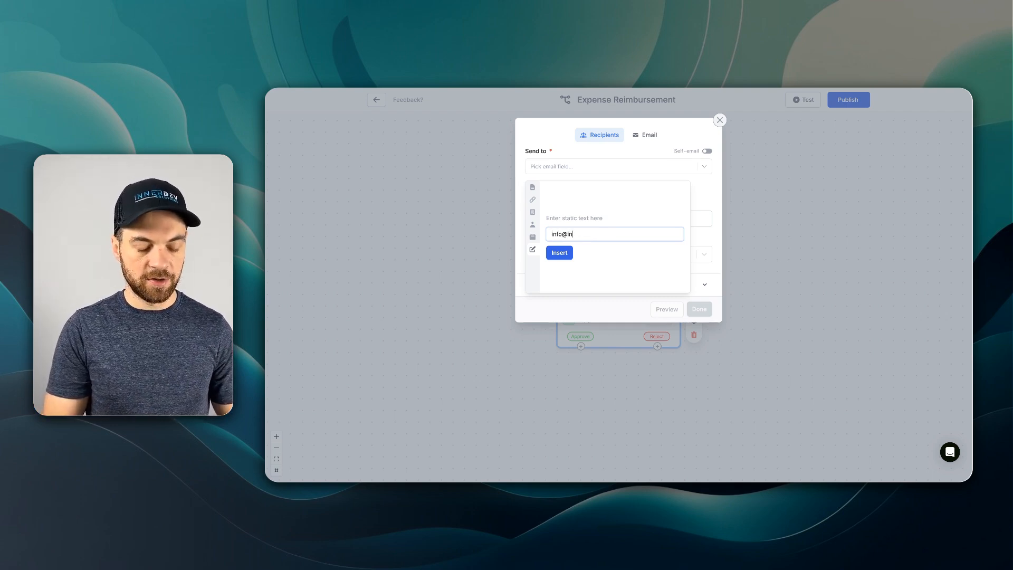
{"action": "left_click", "coordinate": [558, 253]}
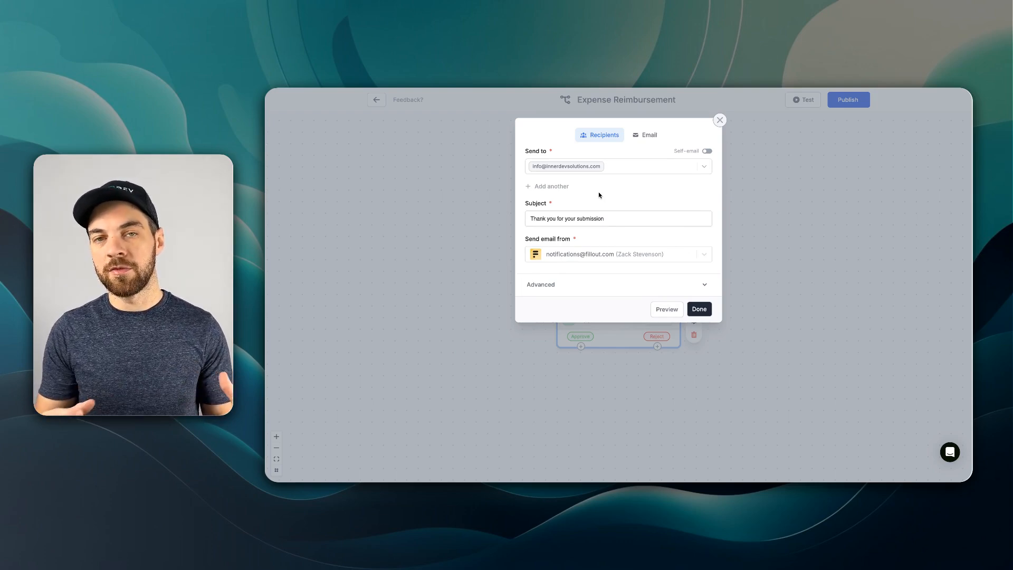
- Set the email subject to "Expenses Approved - " followed by the Name field
{"action": "triple_click", "coordinate": [622, 219]}
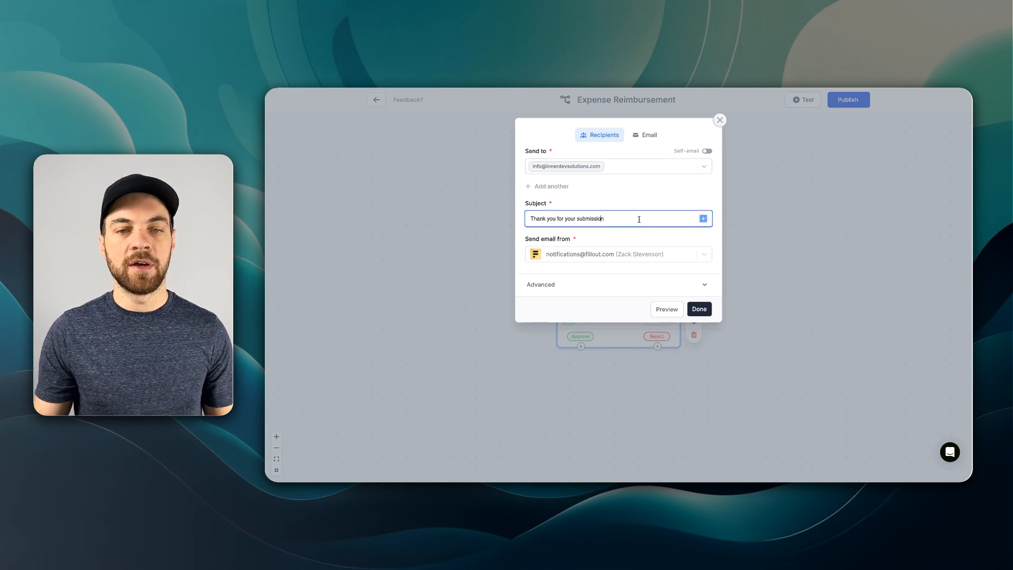
{"action": "key", "text": "BackSpace"}
{"action": "type", "text": "Expense Approved"}
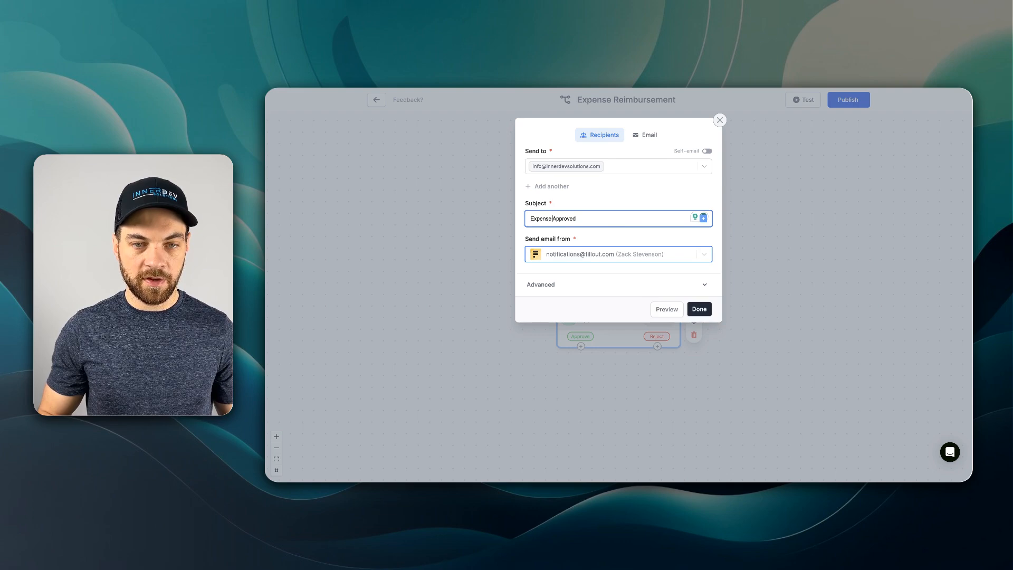
{"action": "type", "text": "s"}
{"action": "key", "text": "End"}
{"action": "type", "text": "- "}
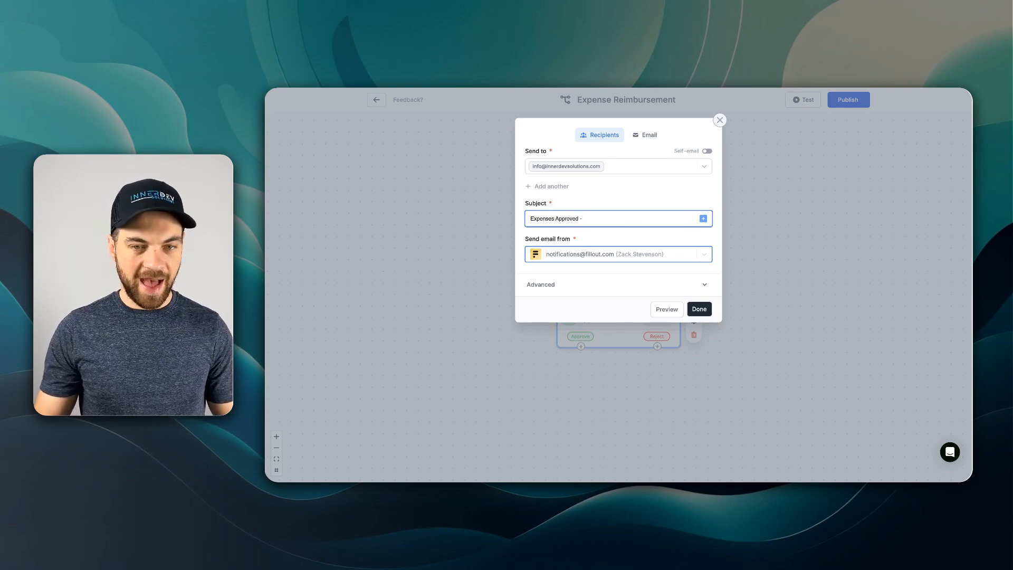
{"action": "type", "text": "@"}
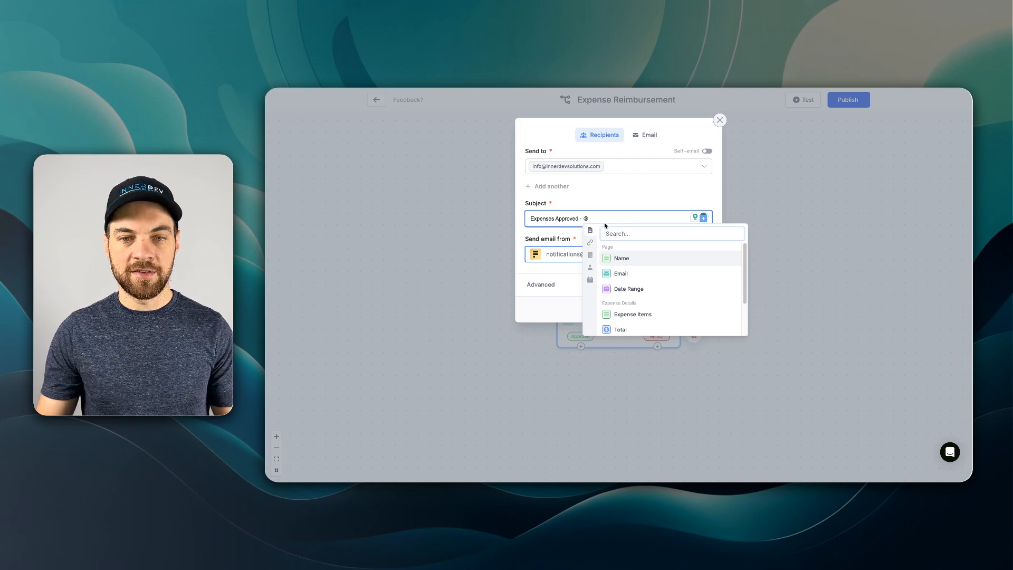
{"action": "left_click", "coordinate": [623, 258]}
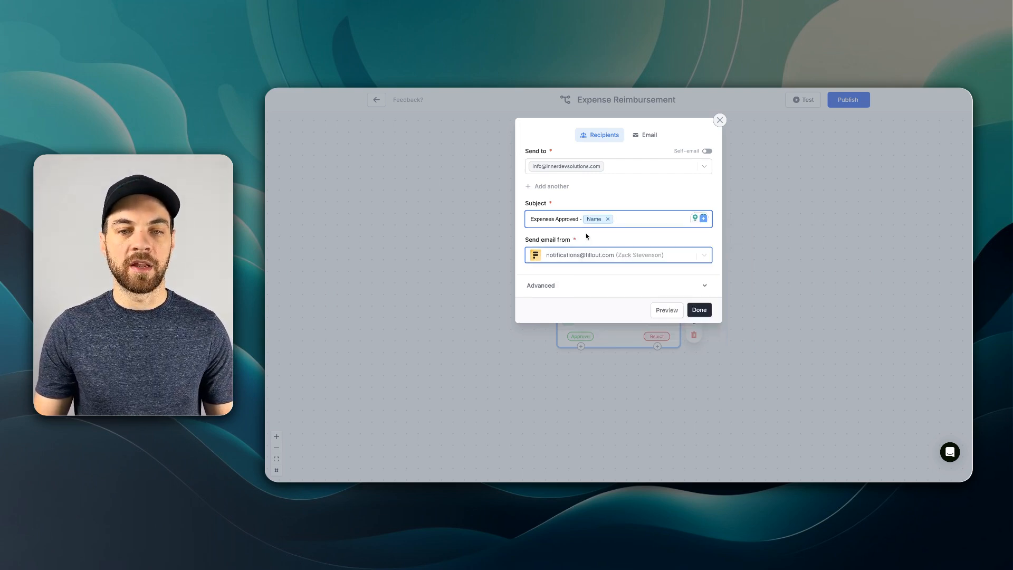
- Review the email's Advanced options and the sender address choices
{"action": "left_click", "coordinate": [554, 288]}
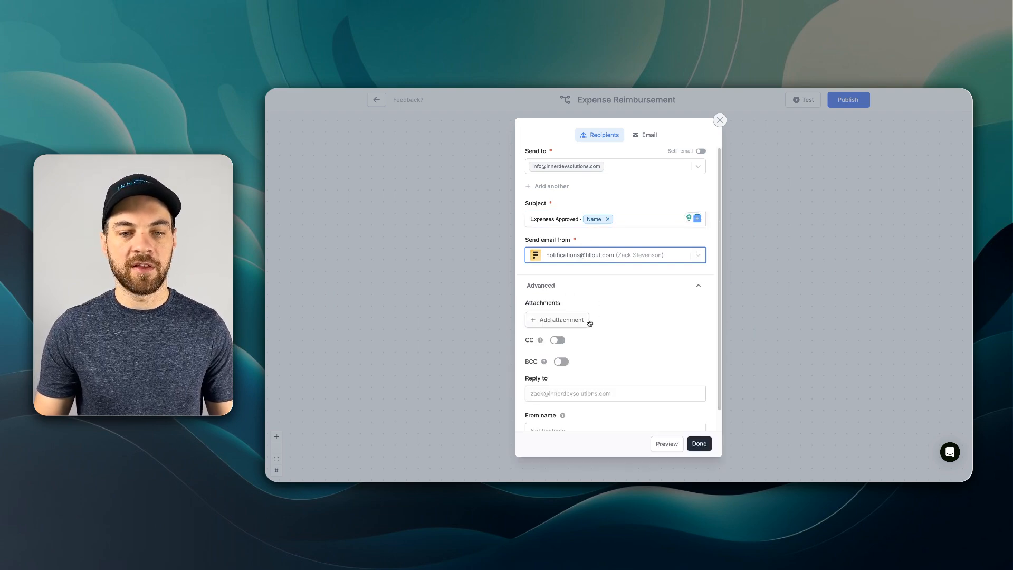
{"action": "scroll", "coordinate": [587, 323], "scroll_direction": "down", "scroll_amount": 1}
{"action": "scroll", "coordinate": [574, 353], "scroll_direction": "up", "scroll_amount": 1}
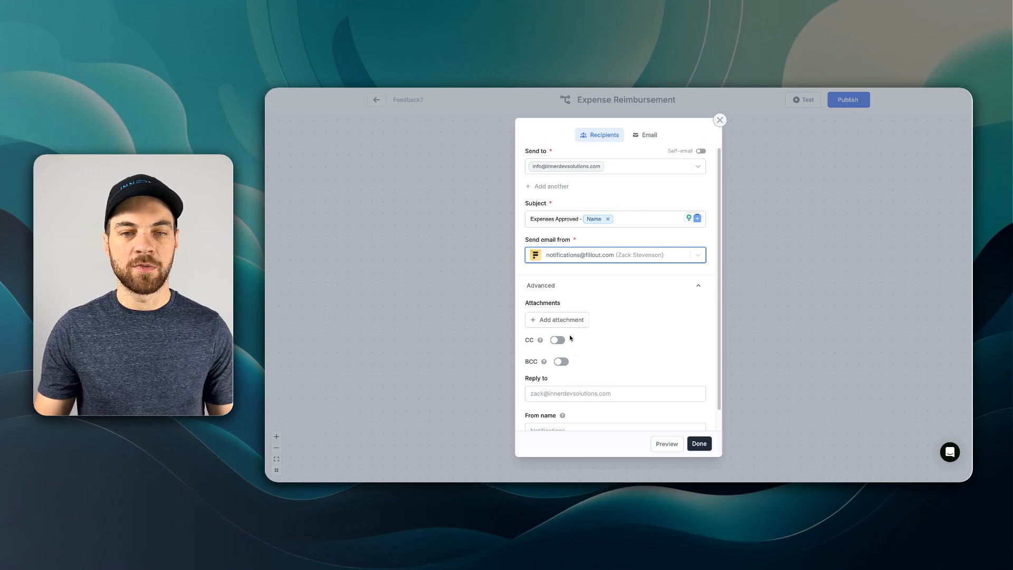
{"action": "left_click", "coordinate": [547, 289]}
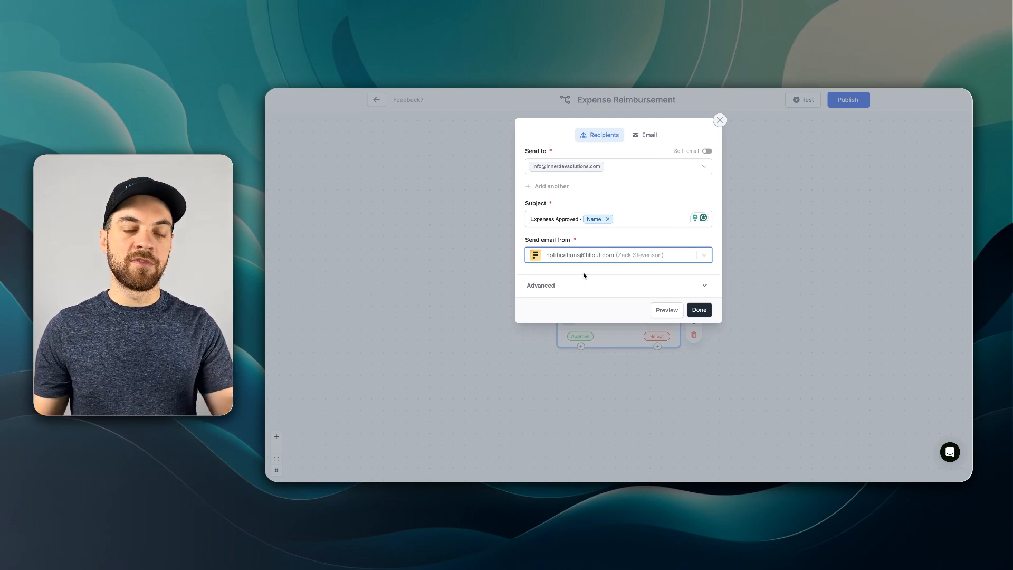
{"action": "left_click", "coordinate": [597, 258]}
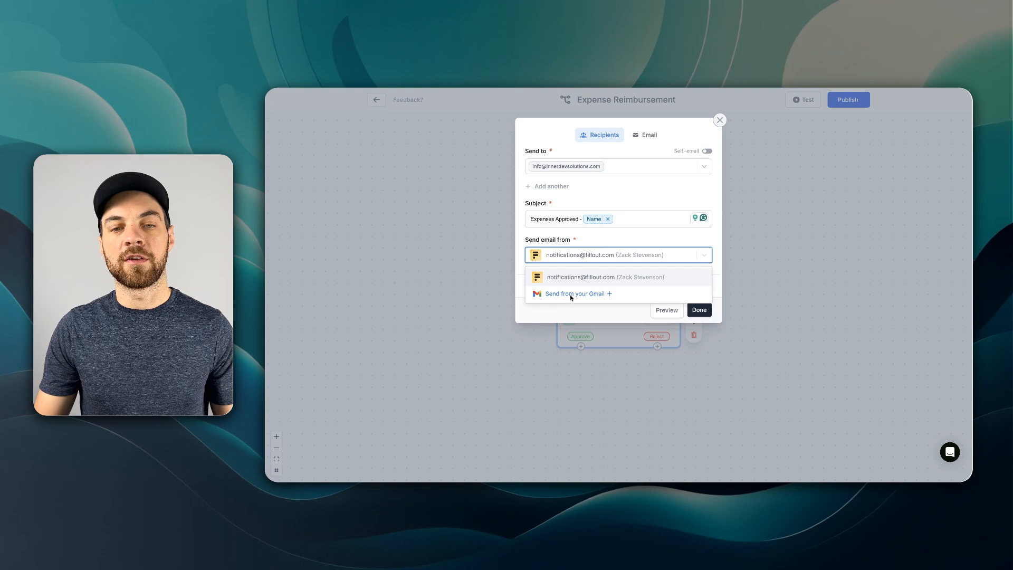
- Replace the approval email's default body with "Hi Accounting Team," and "This expense form has been approved."
{"action": "left_click", "coordinate": [638, 136]}
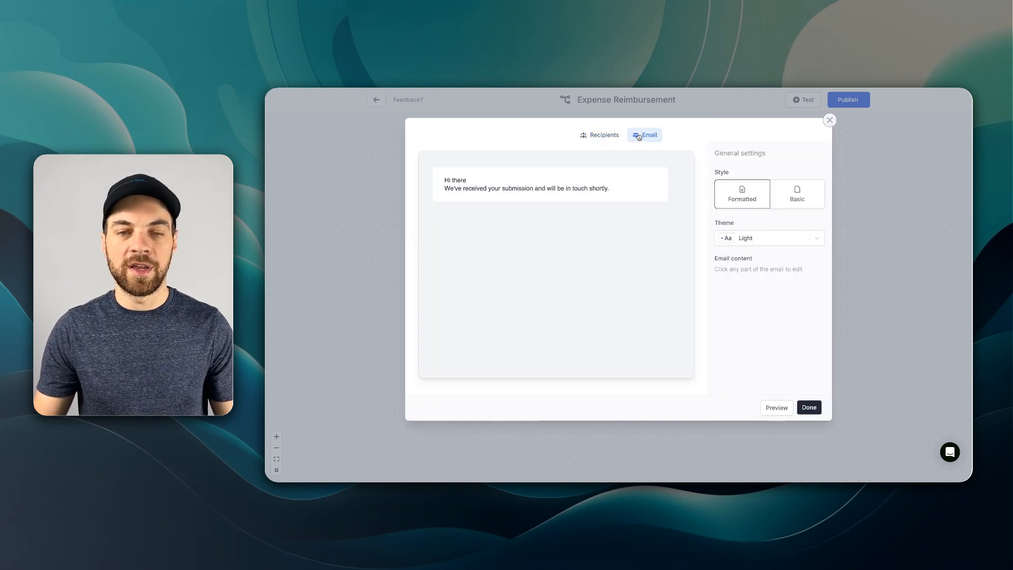
{"action": "left_click_drag", "start_coordinate": [612, 188], "coordinate": [446, 178]}
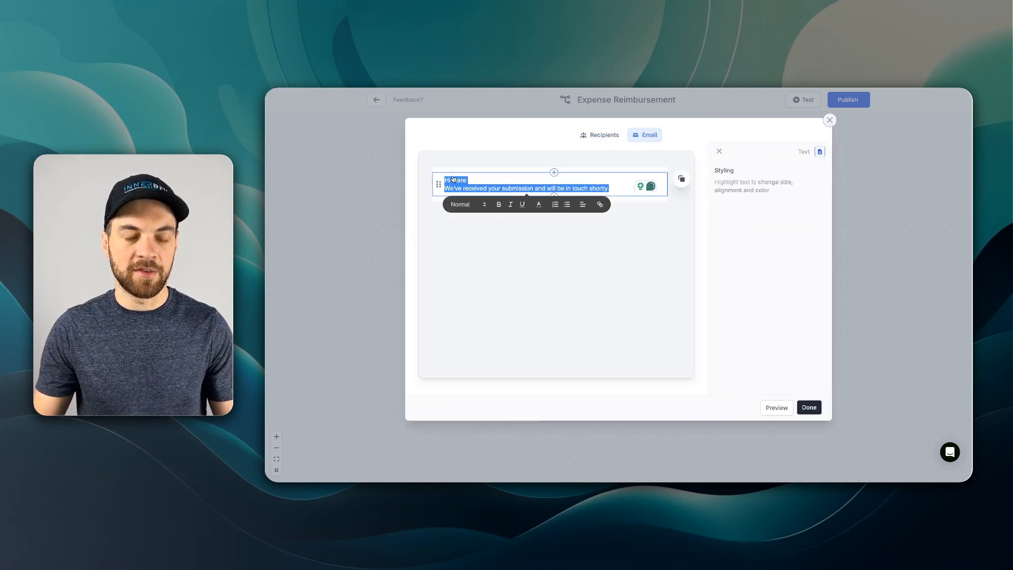
{"action": "type", "text": "Hi Accounting"}
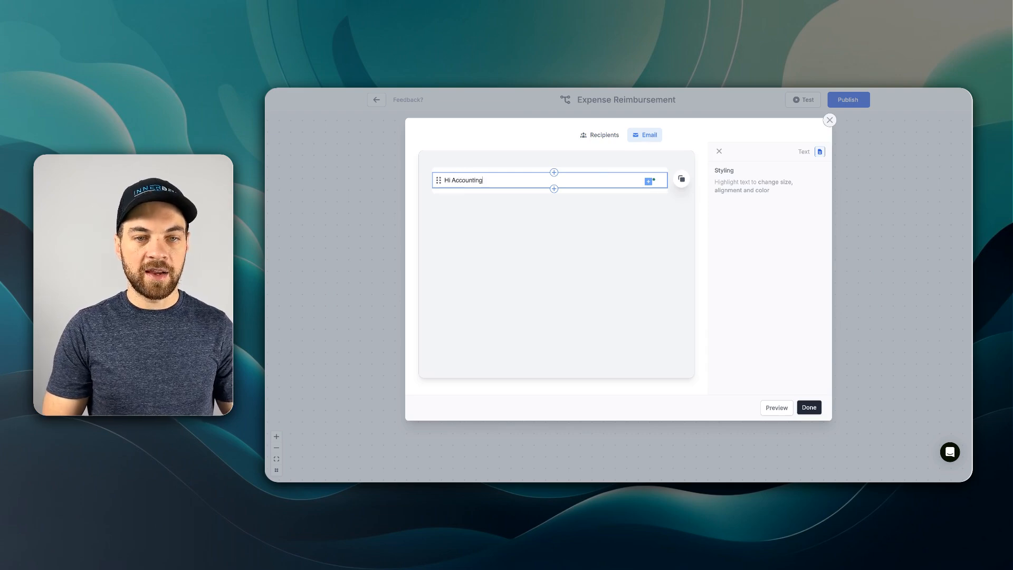
{"action": "type", "text": " Team,"}
{"action": "key", "text": "Return"}
{"action": "type", "text": "This e"}
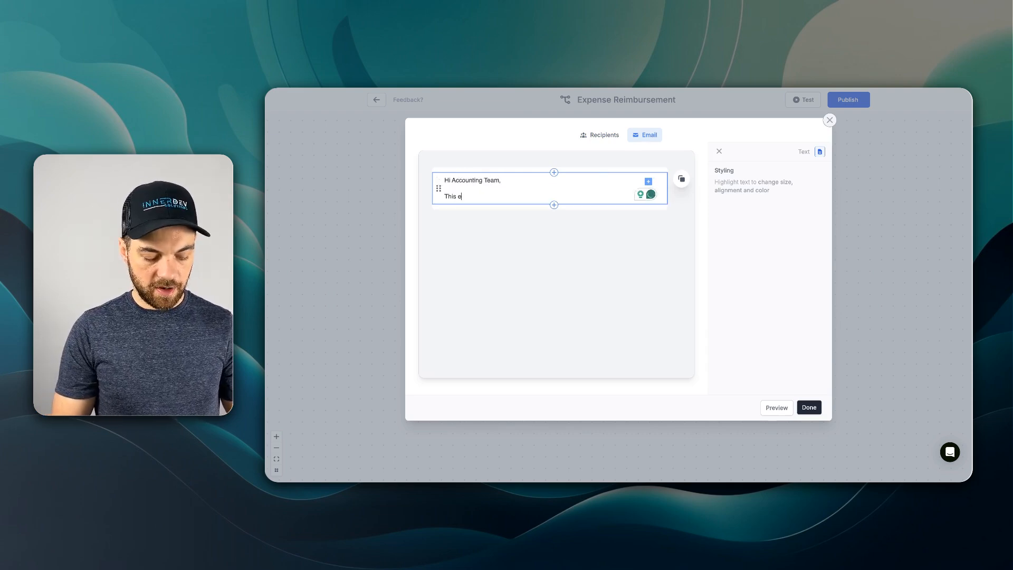
{"action": "type", "text": "xpense form"}
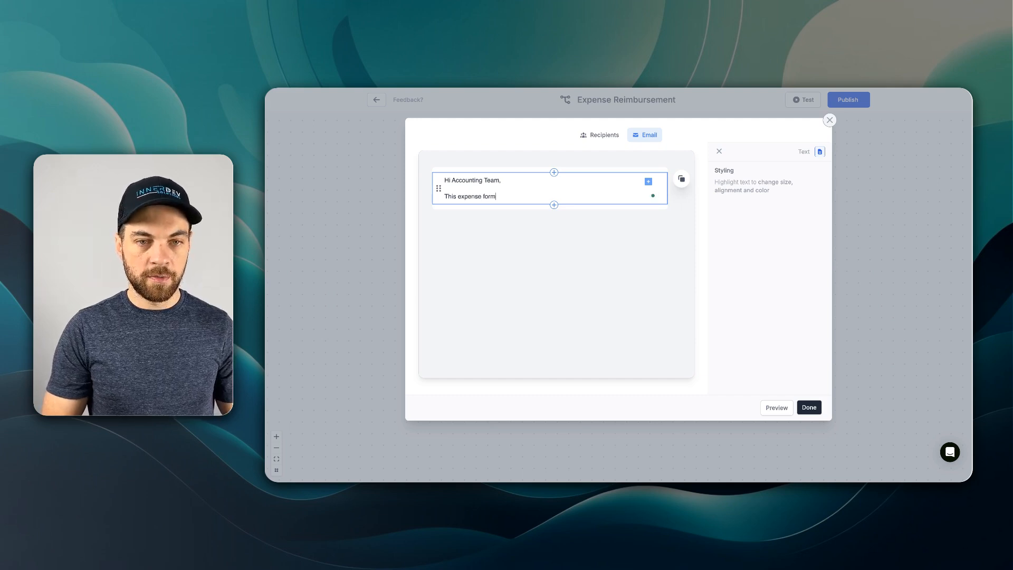
{"action": "type", "text": " has been submitt"}
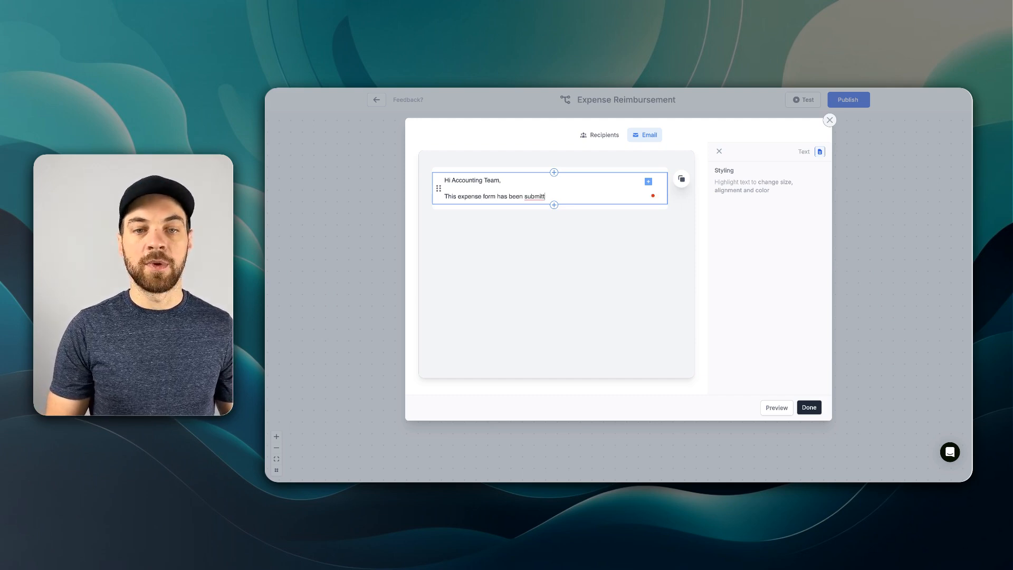
{"action": "key", "text": "alt+BackSpace"}
{"action": "type", "text": "approved."}
- Insert the Name, Email and Date range field references on separate lines of the email body
{"action": "key", "text": "Return"}
{"action": "type", "text": "@"}
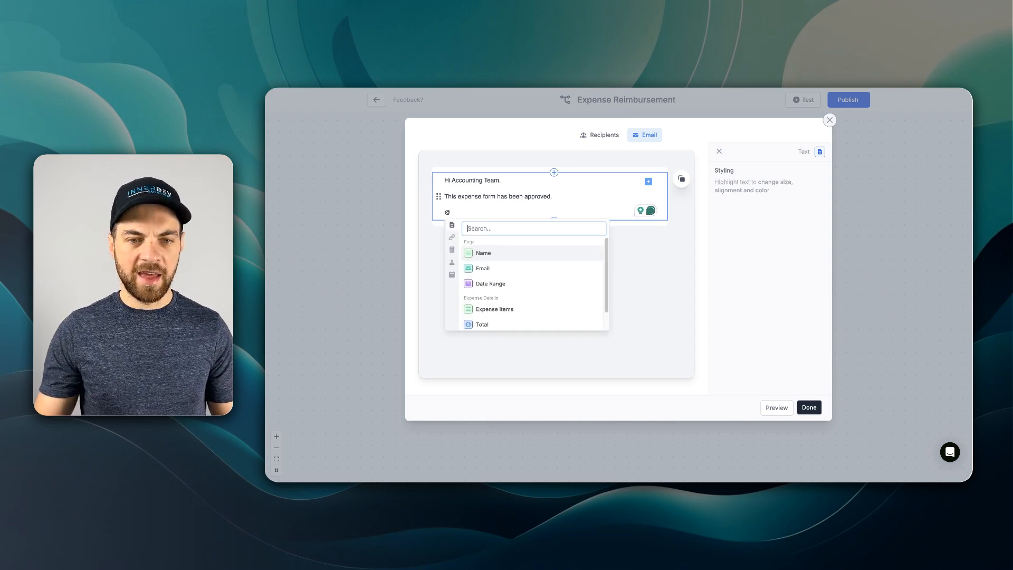
{"action": "left_click", "coordinate": [498, 254]}
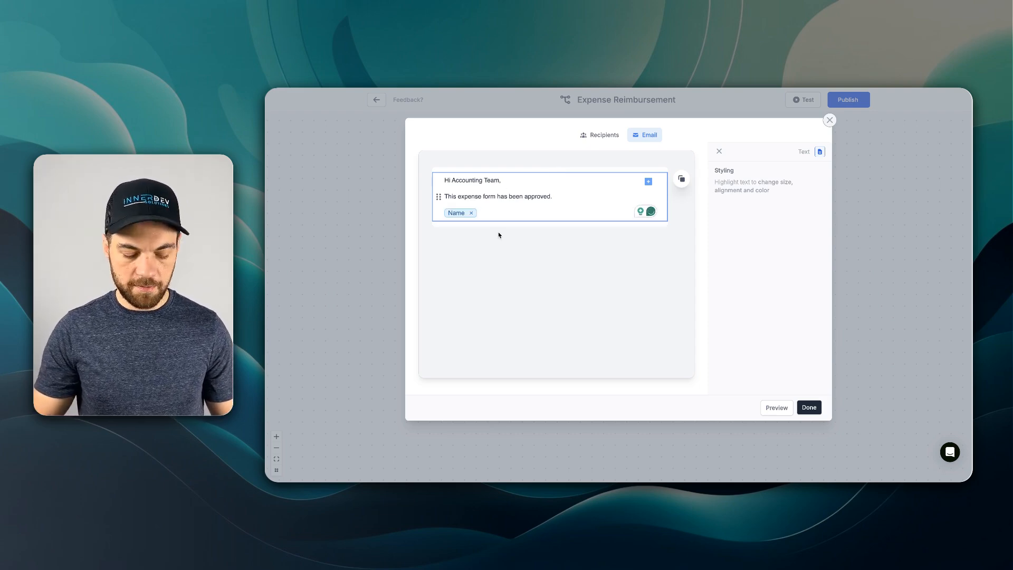
{"action": "key", "text": "Return"}
{"action": "type", "text": "@"}
{"action": "left_click", "coordinate": [485, 275]}
{"action": "key", "text": "Return"}
{"action": "type", "text": "@"}
{"action": "left_click", "coordinate": [496, 297]}
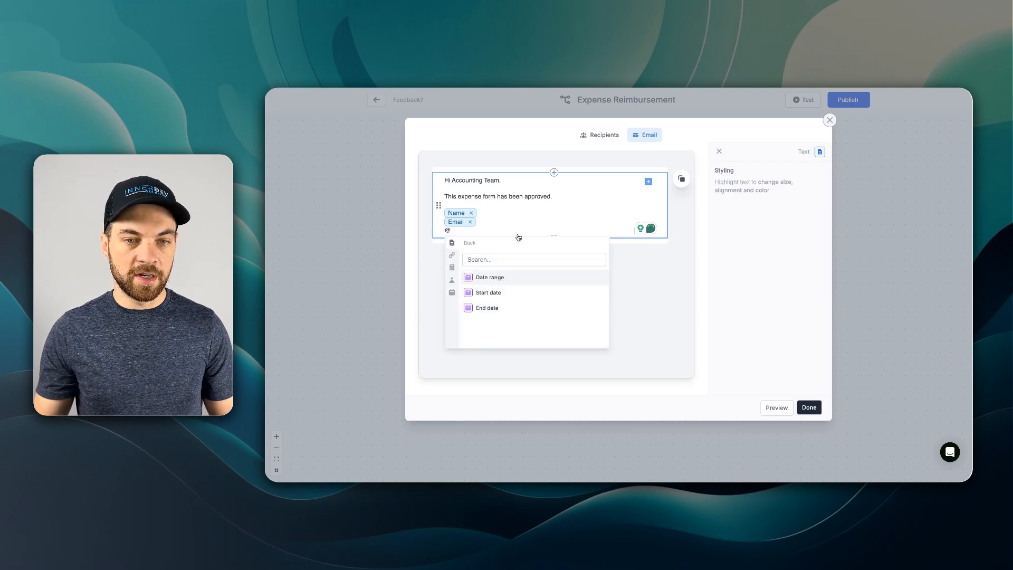
{"action": "left_click", "coordinate": [496, 277]}
- Add an "Items:" line followed by the Expense Items field reference
{"action": "key", "text": "Return"}
{"action": "type", "text": "Items"}
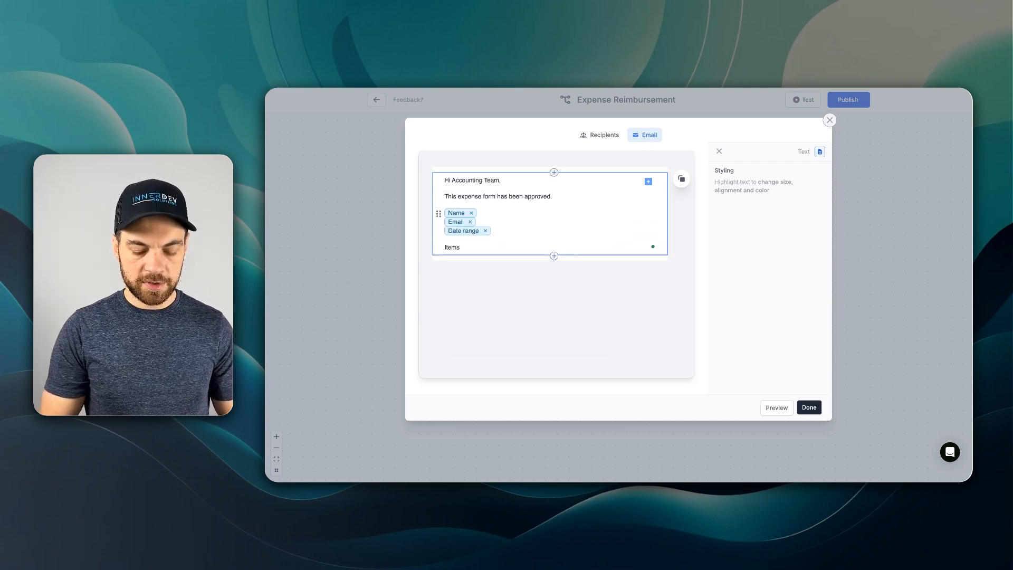
{"action": "type", "text": ":"}
{"action": "key", "text": "Return"}
{"action": "type", "text": "@"}
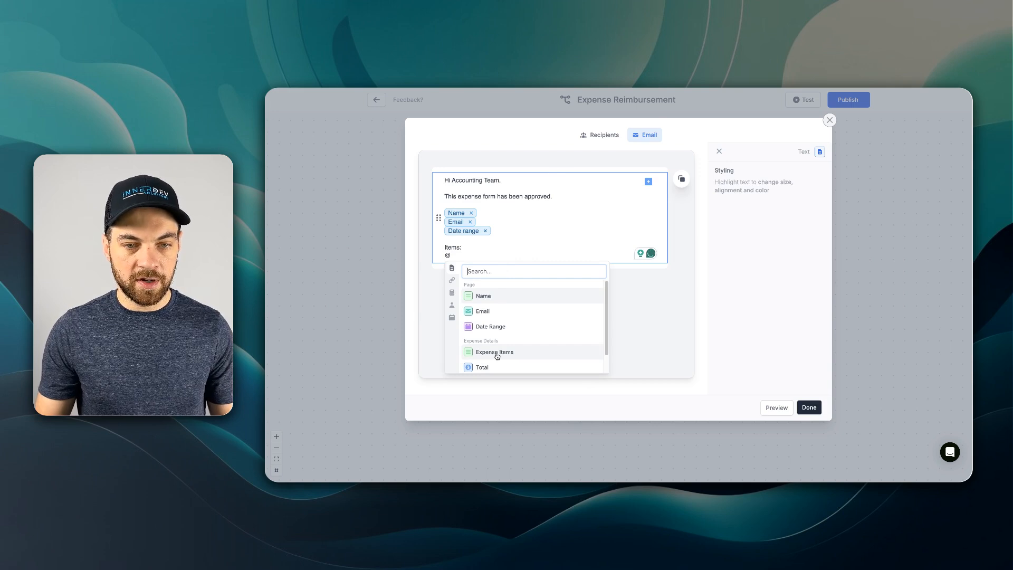
{"action": "left_click", "coordinate": [497, 353]}
- Add a "Total:" line with "$" and the Total field reference, then save the approval email
{"action": "key", "text": "Return"}
{"action": "type", "text": "Total"}
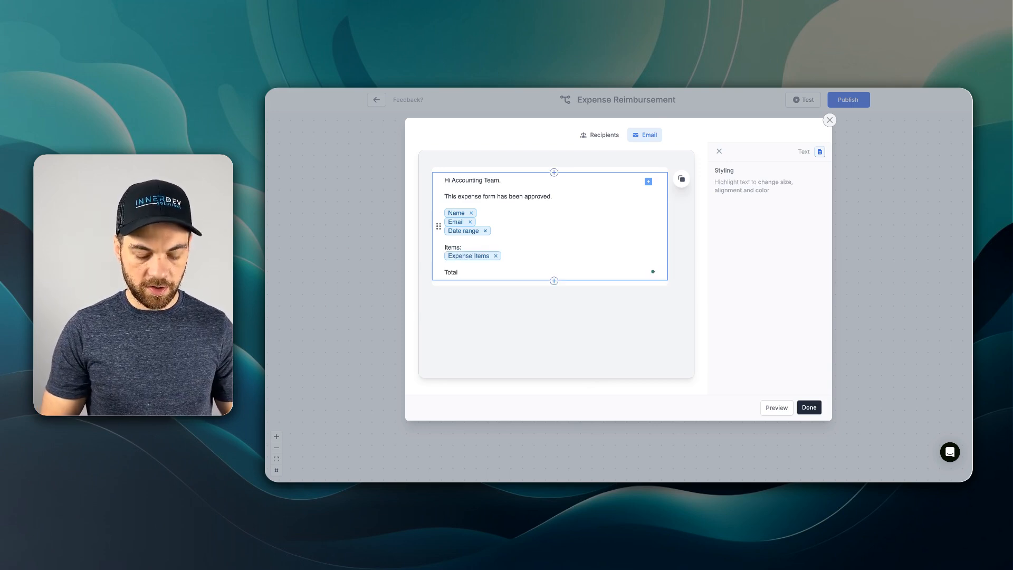
{"action": "type", "text": ":"}
{"action": "key", "text": "Return"}
{"action": "type", "text": "$"}
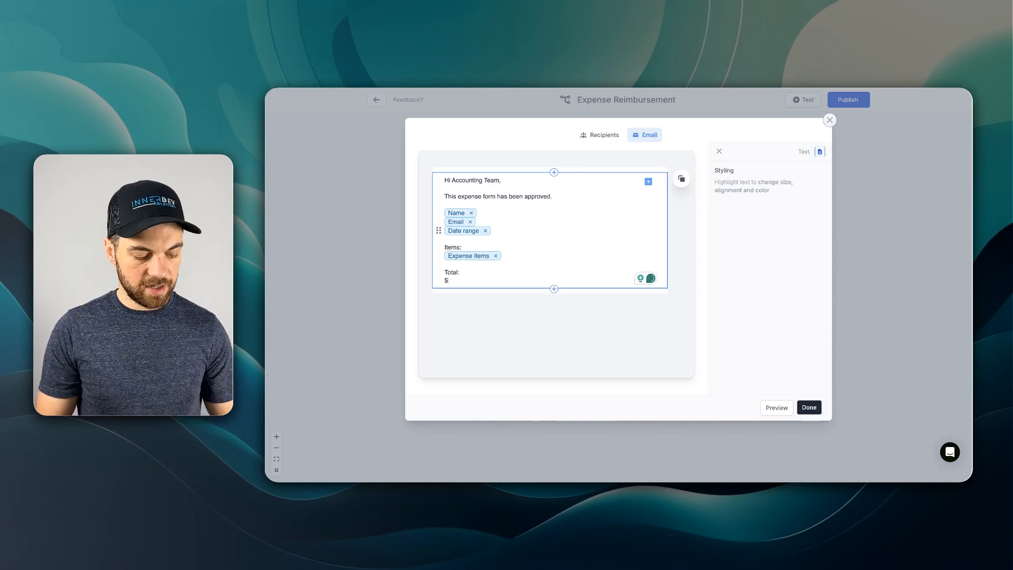
{"action": "type", "text": "@"}
{"action": "left_click", "coordinate": [491, 393]}
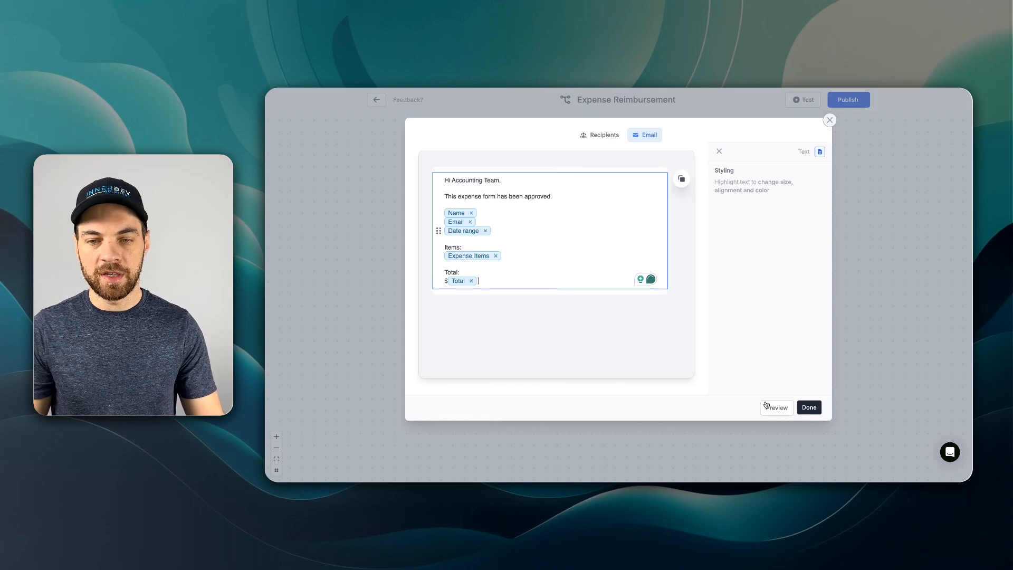
{"action": "left_click", "coordinate": [807, 412]}
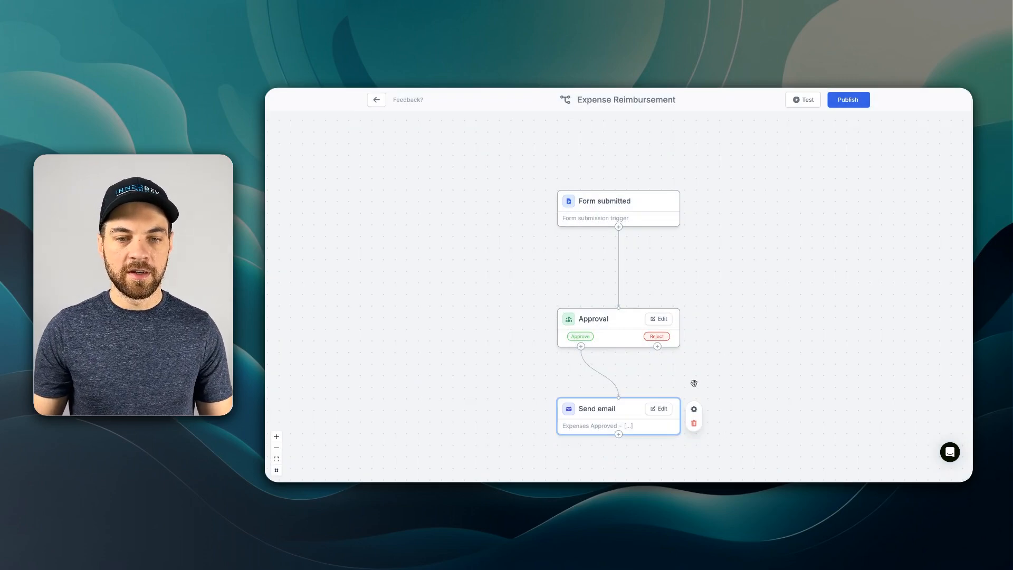
- Add a Send email action on the Approval's Reject branch
{"action": "left_click_drag", "start_coordinate": [663, 402], "coordinate": [555, 402]}
{"action": "left_click_drag", "start_coordinate": [708, 397], "coordinate": [642, 288]}
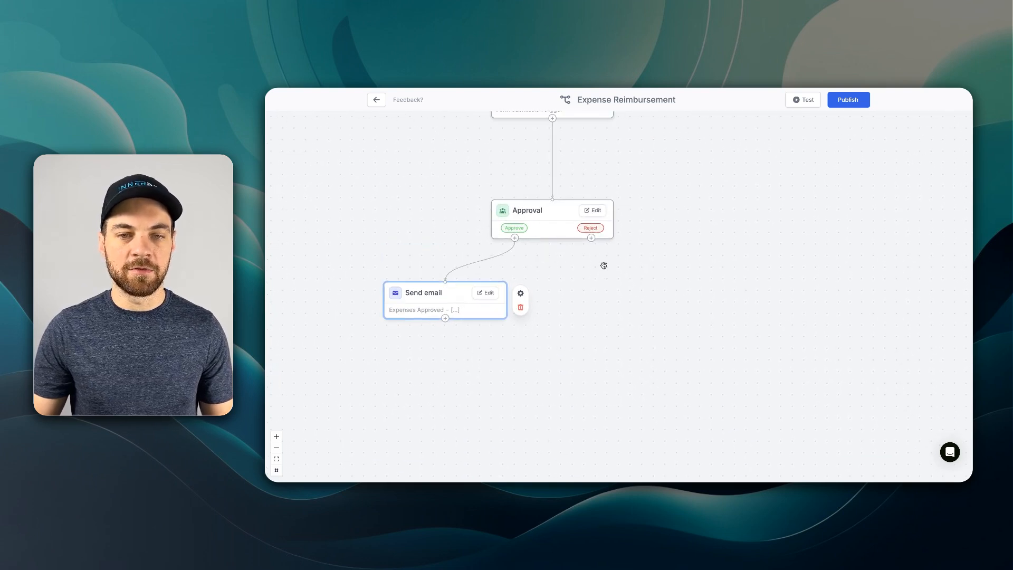
{"action": "left_click", "coordinate": [591, 237]}
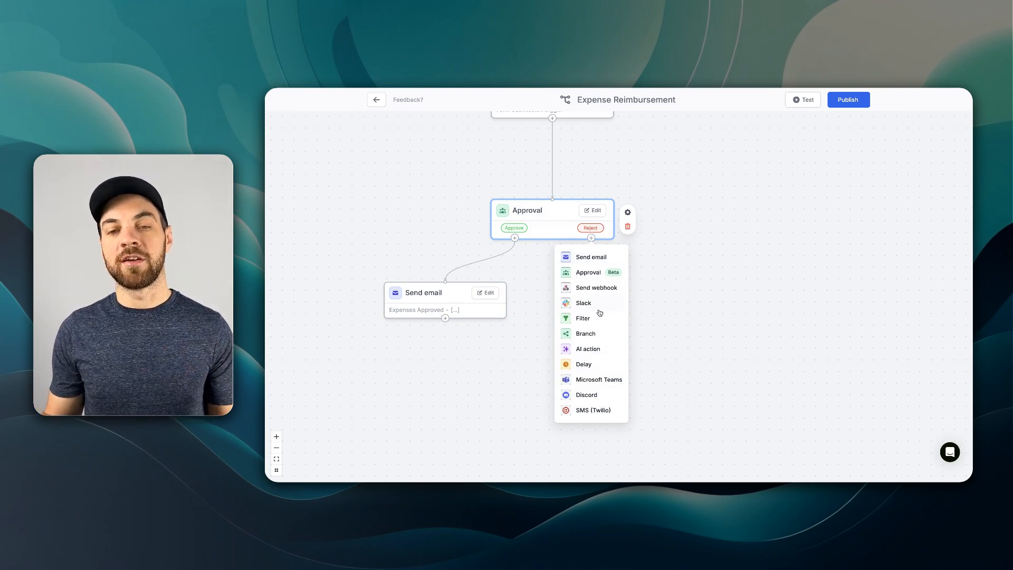
{"action": "left_click", "coordinate": [598, 258]}
- Address the reject email to the form's Email field and set its subject to "Need more info before approval"
{"action": "left_click", "coordinate": [546, 168]}
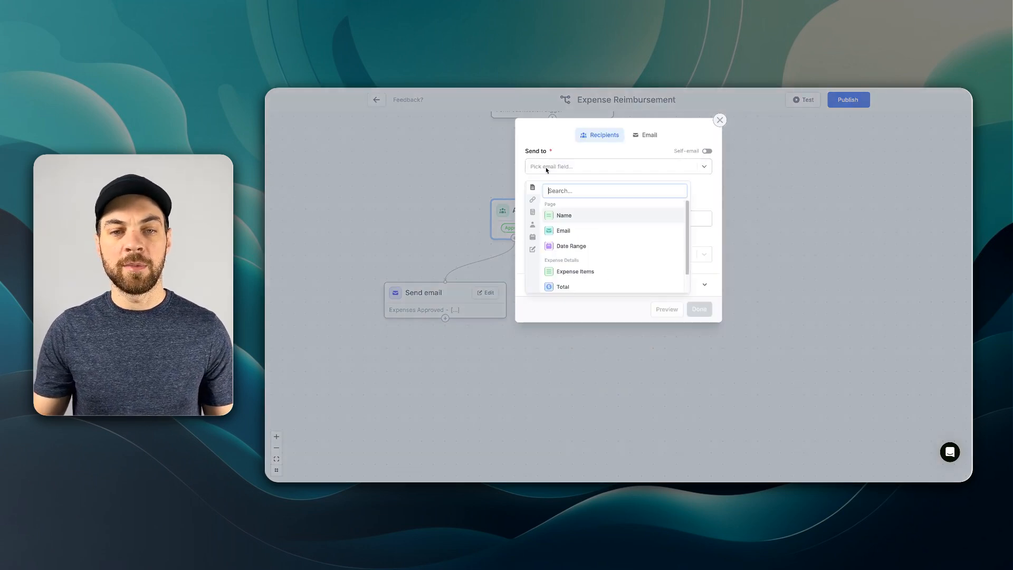
{"action": "left_click", "coordinate": [563, 231]}
{"action": "left_click_drag", "start_coordinate": [608, 220], "coordinate": [531, 221]}
{"action": "type", "text": "Need more info before appro"}
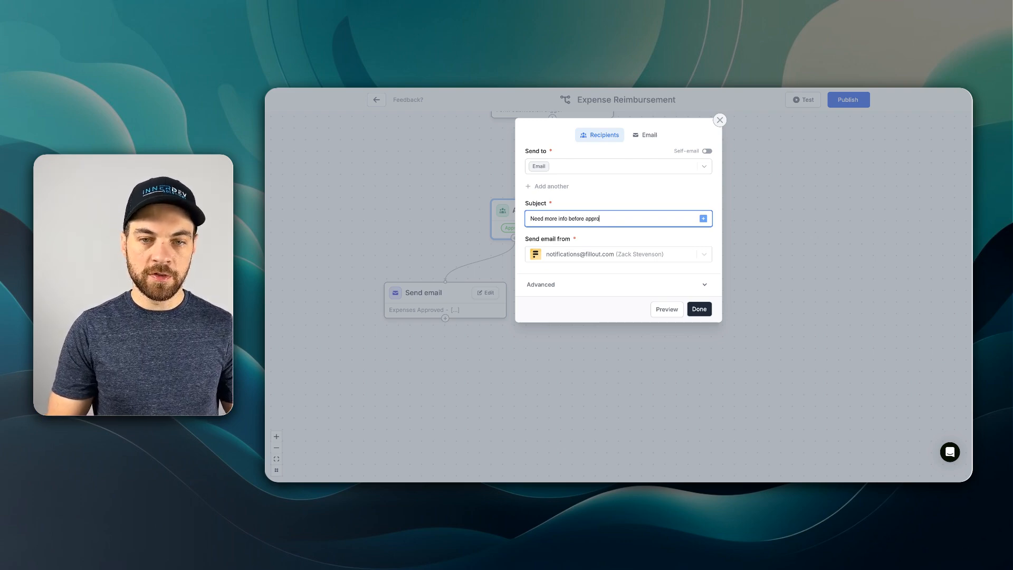
- Replace the reject email's default body with a greeting "Hi" followed by the Name field and a comma
{"action": "left_click", "coordinate": [644, 134]}
{"action": "left_click", "coordinate": [609, 186]}
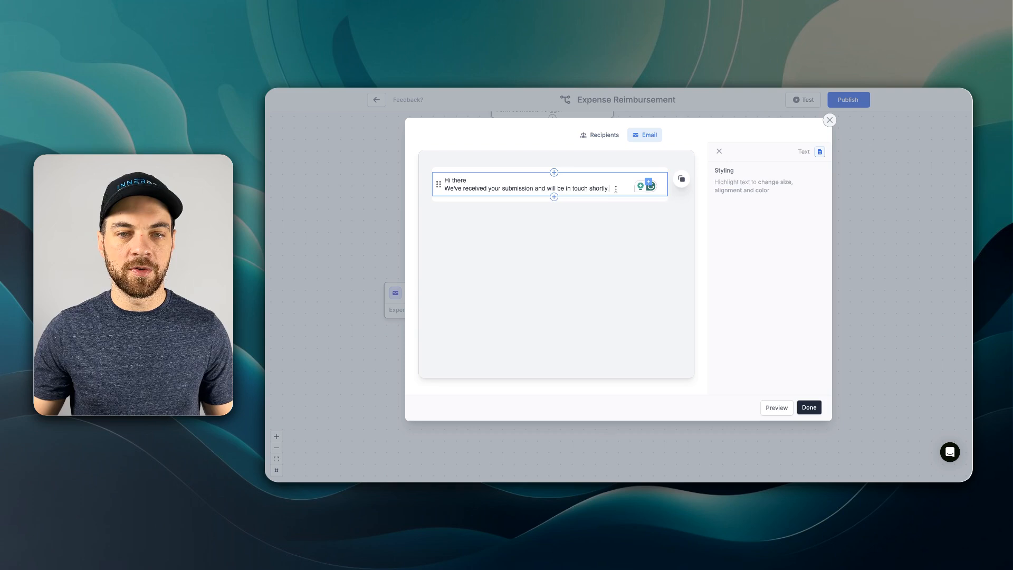
{"action": "key", "text": "ctrl+a"}
{"action": "key", "text": "BackSpace"}
{"action": "type", "text": "Hi @"}
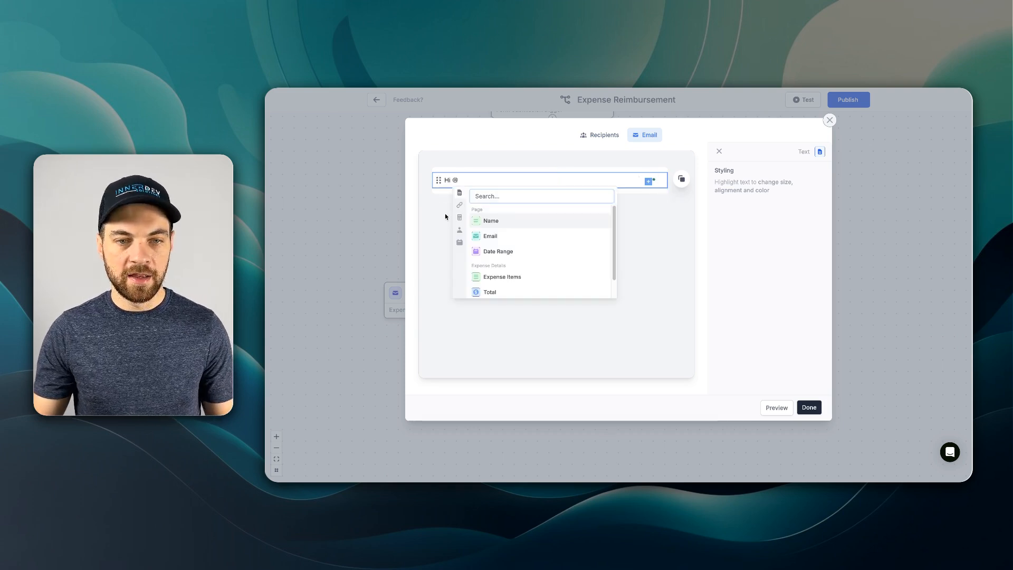
{"action": "left_click", "coordinate": [506, 224]}
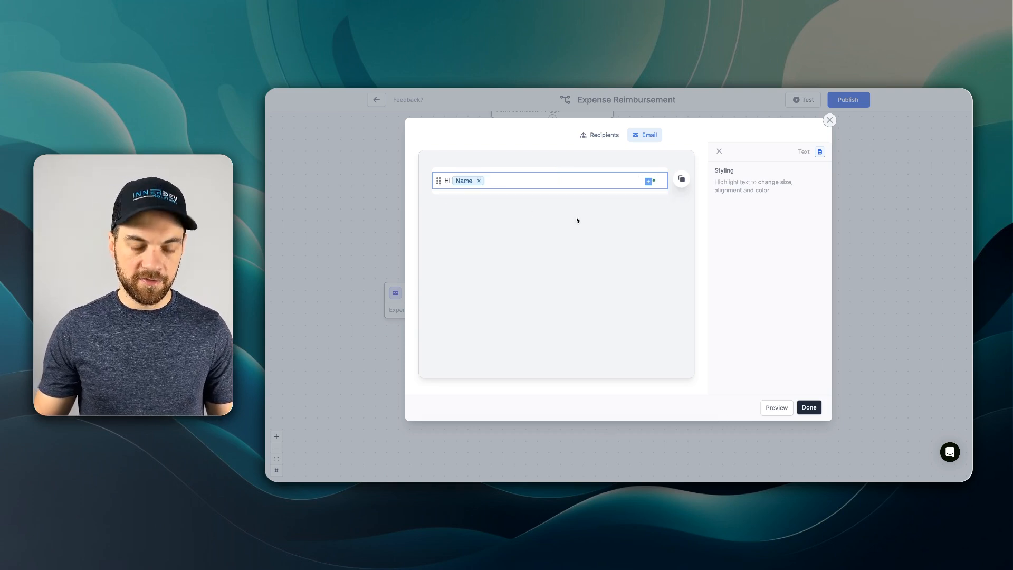
{"action": "type", "text": ","}
- Add the lines "I will need some additional before approving this request." and "Please contact me." to the reject email
{"action": "key", "text": "Return"}
{"action": "type", "text": "I will"}
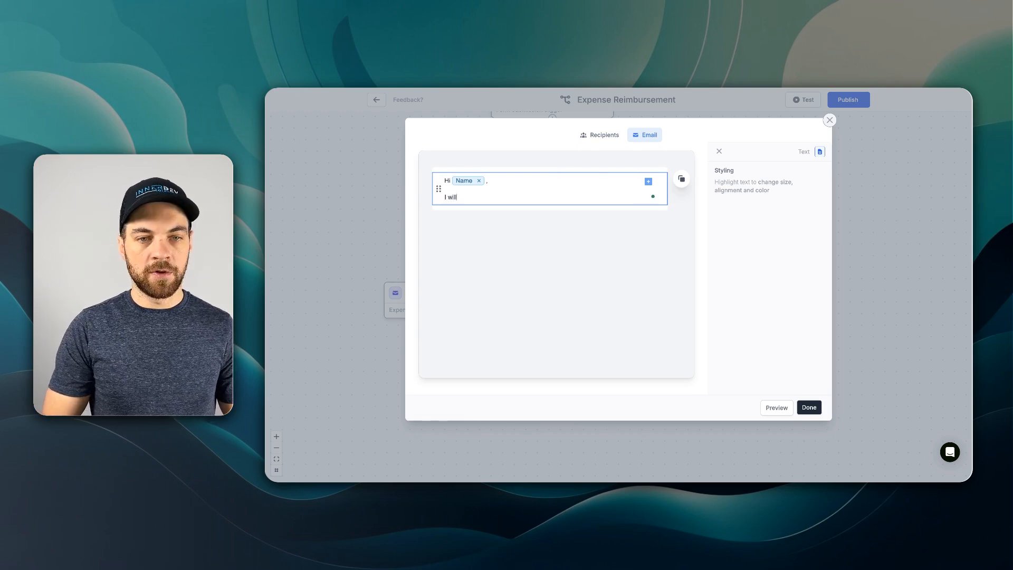
{"action": "type", "text": " need some additional before approving"}
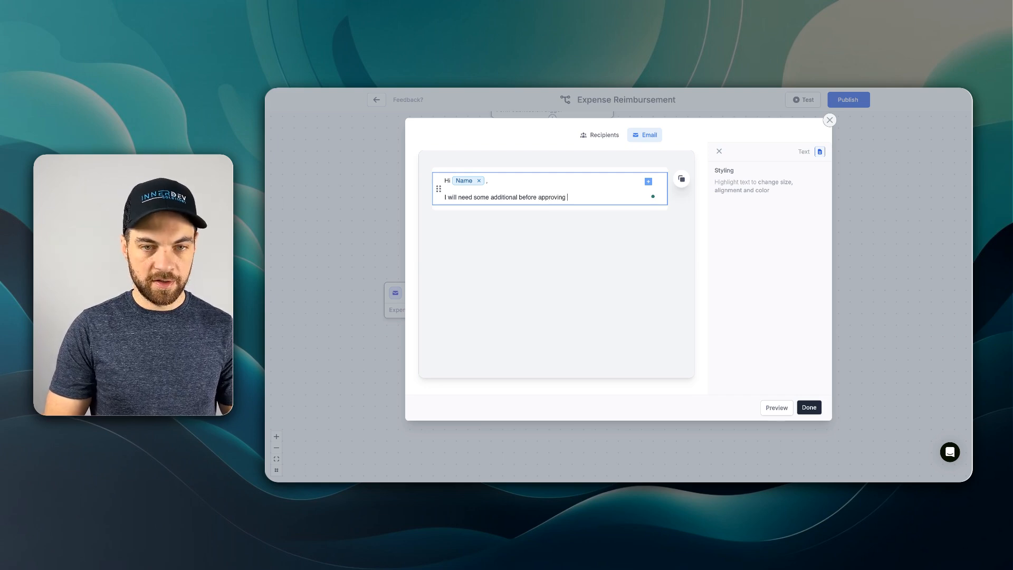
{"action": "type", "text": " this request."}
{"action": "key", "text": "Return"}
{"action": "type", "text": "Please conta"}
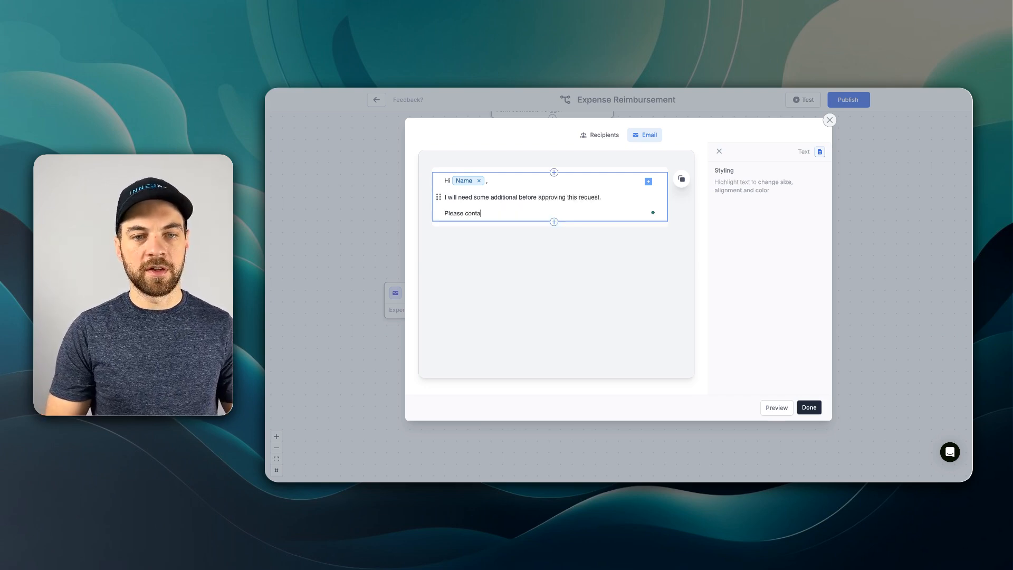
{"action": "type", "text": "ct me."}
{"action": "left_click", "coordinate": [629, 346]}
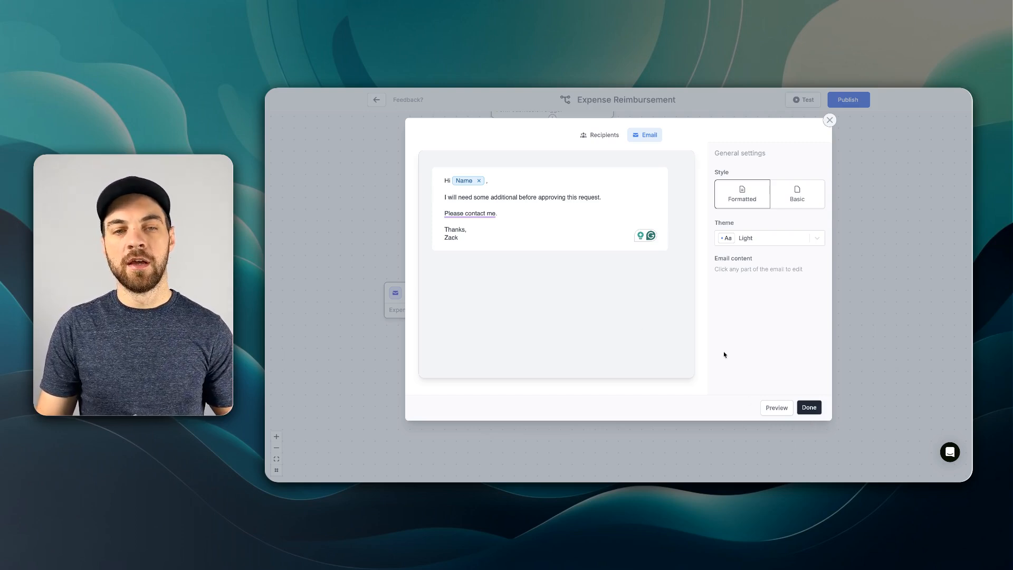
- Save the reject email, publish the workflow, and return to the form's integrations page
{"action": "left_click", "coordinate": [807, 410]}
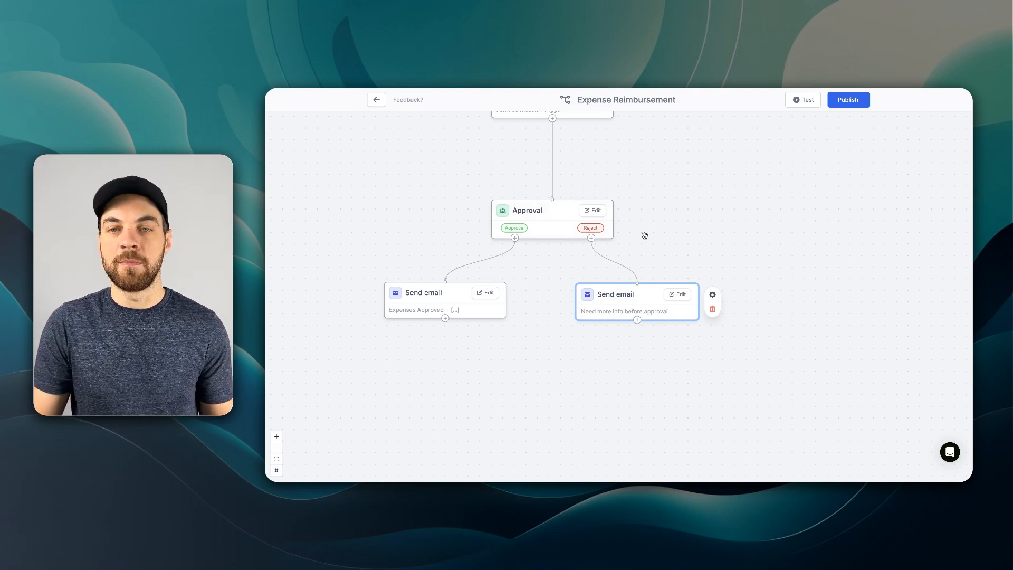
{"action": "left_click", "coordinate": [847, 100]}
{"action": "left_click", "coordinate": [676, 195]}
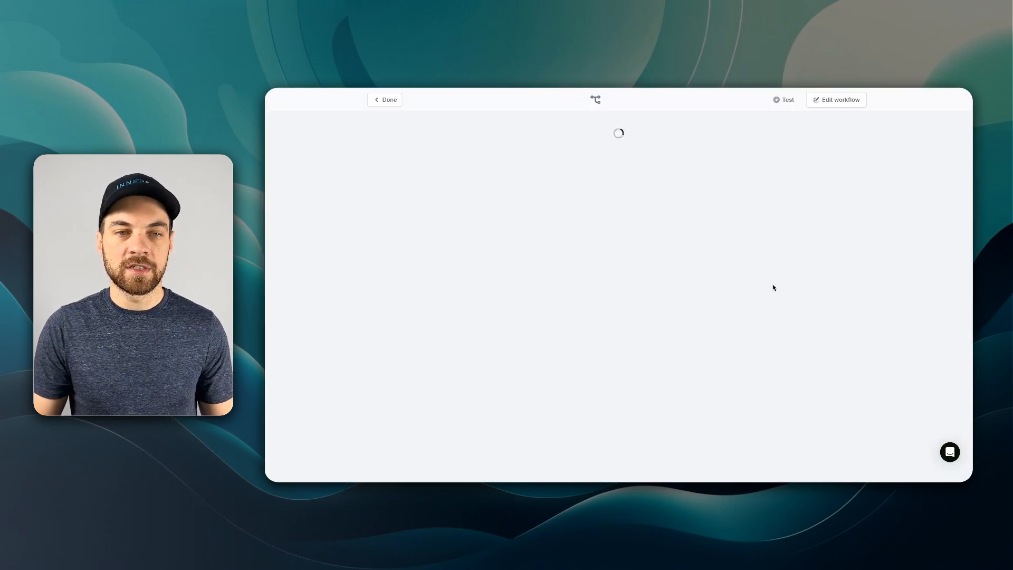
{"action": "left_click", "coordinate": [386, 100]}
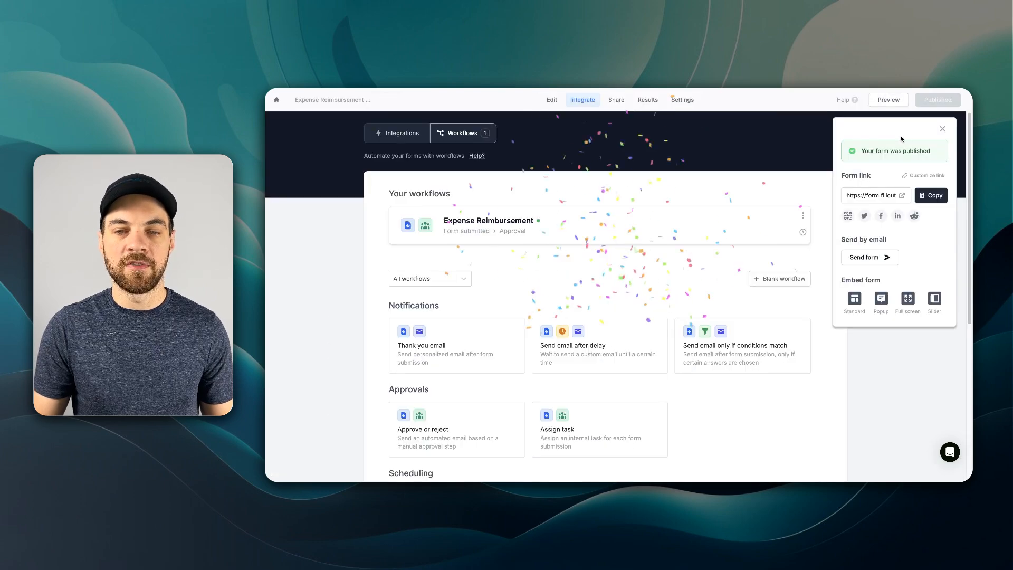
- Open the published form's live link and fill in name, e-mail and a 11/26/2024–12/04/2024 date range on the first page
{"action": "left_click", "coordinate": [937, 99]}
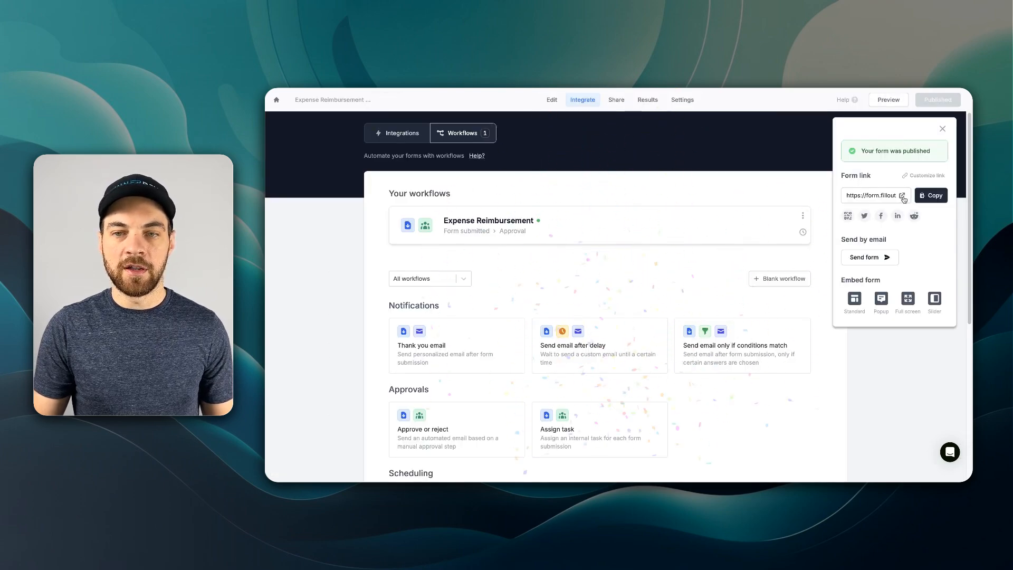
{"action": "left_click", "coordinate": [903, 196]}
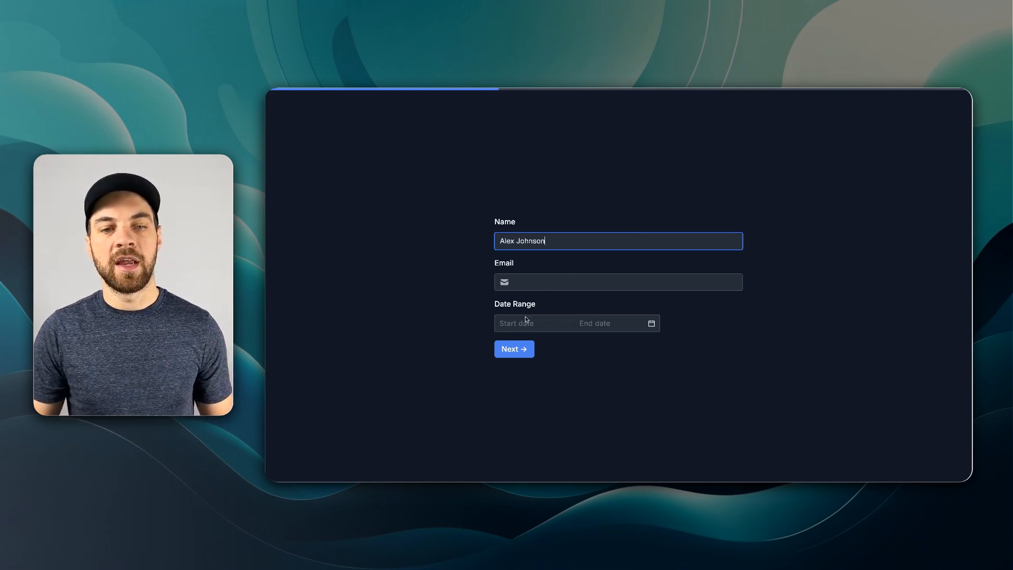
{"action": "left_click", "coordinate": [543, 278]}
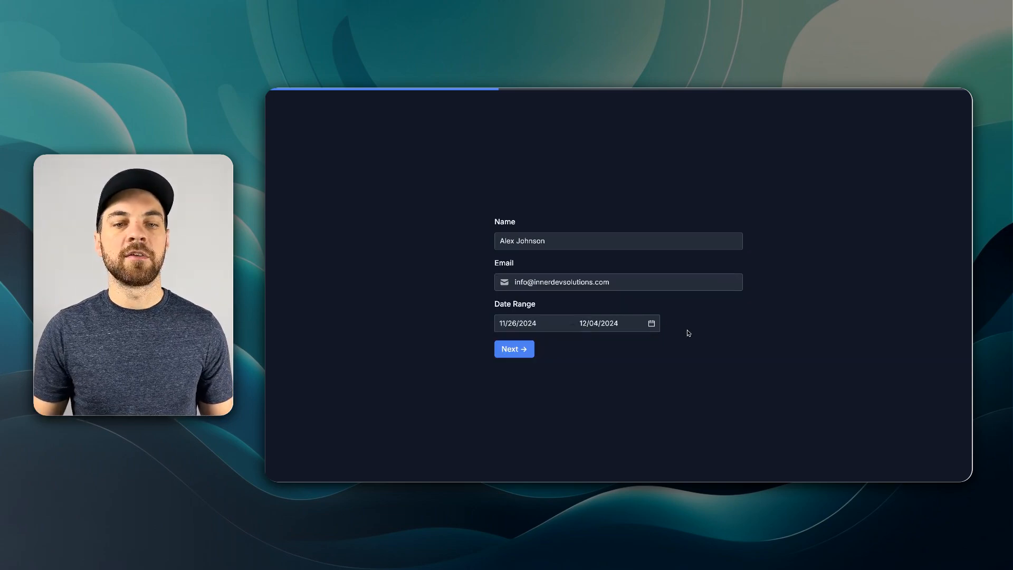
{"action": "left_click", "coordinate": [514, 348]}
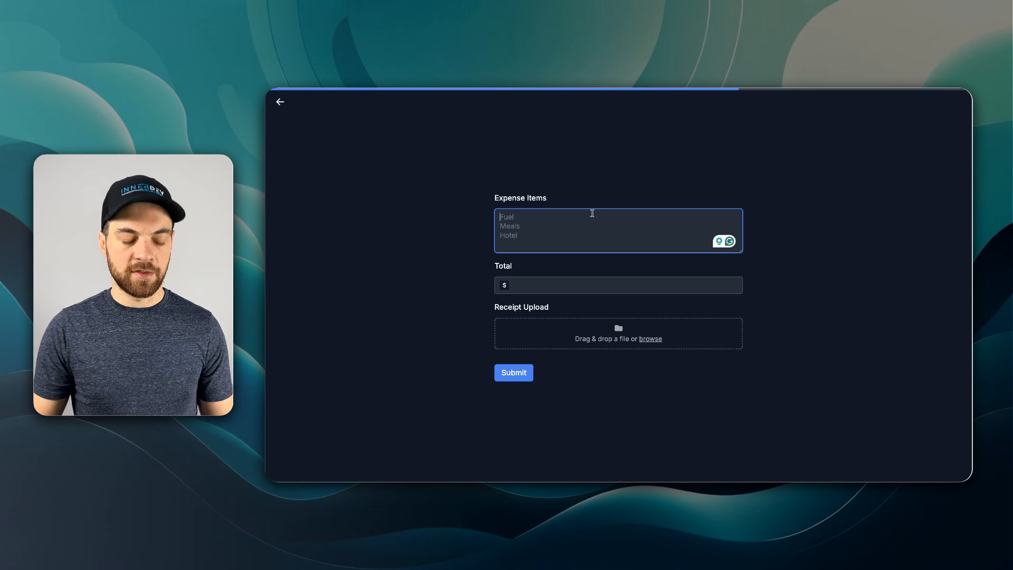
- Enter expense items Fuel, Meal and Hotel with a total of 500.00, and submit the form
{"action": "type", "text": "Fuel"}
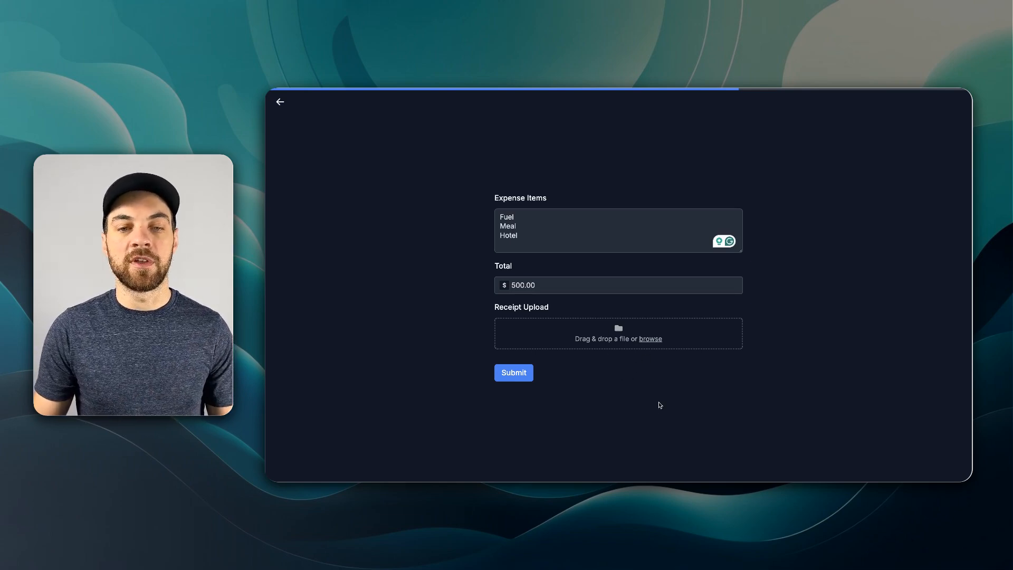
{"action": "left_click", "coordinate": [514, 375]}
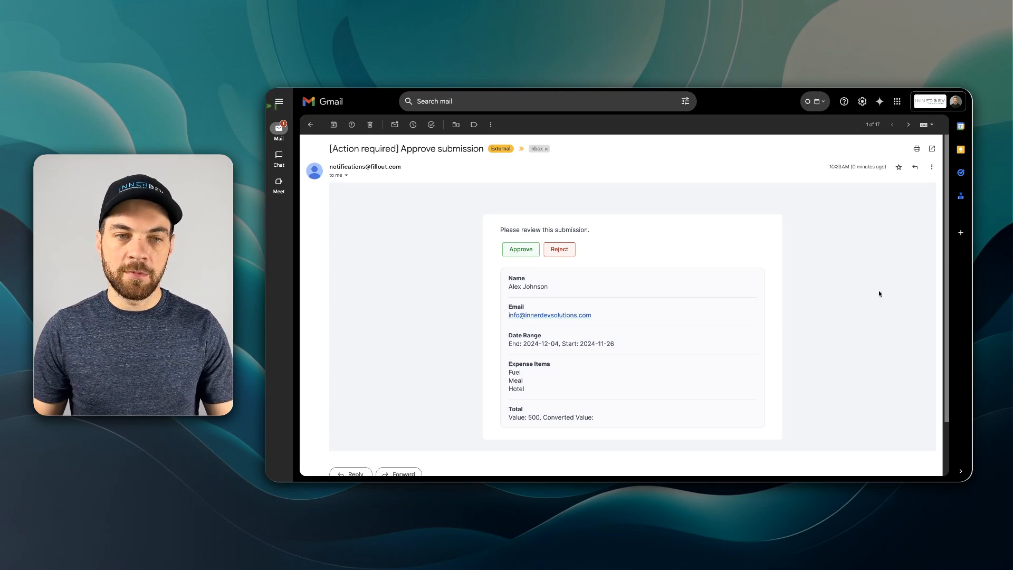
- Review the approval request email for the submission and the submission's record in the form results
{"action": "left_click_drag", "start_coordinate": [331, 149], "coordinate": [424, 149]}
{"action": "left_click", "coordinate": [441, 210]}
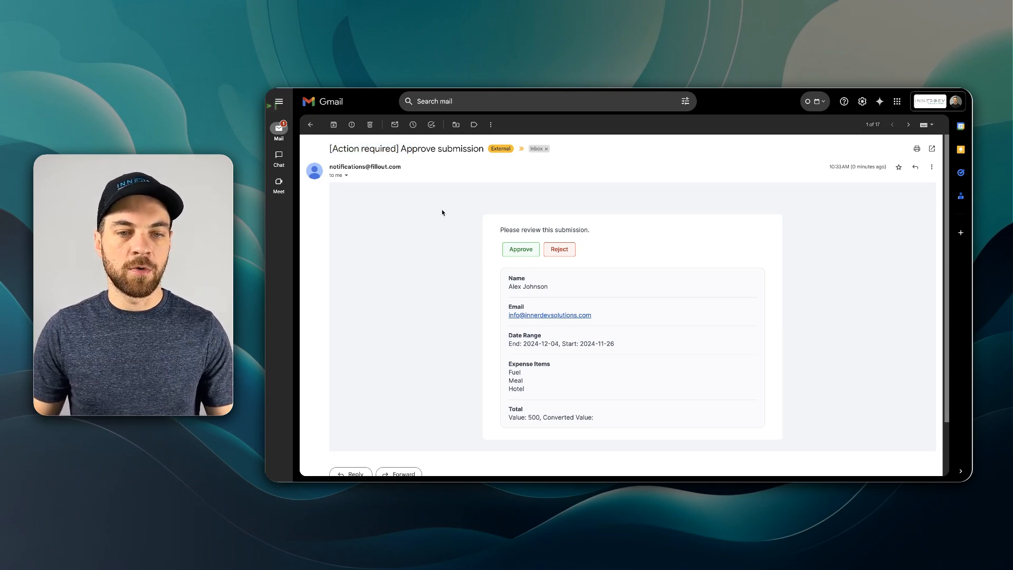
{"action": "scroll", "coordinate": [490, 184], "scroll_direction": "down", "scroll_amount": 2}
{"action": "scroll", "coordinate": [544, 259], "scroll_direction": "down", "scroll_amount": 1}
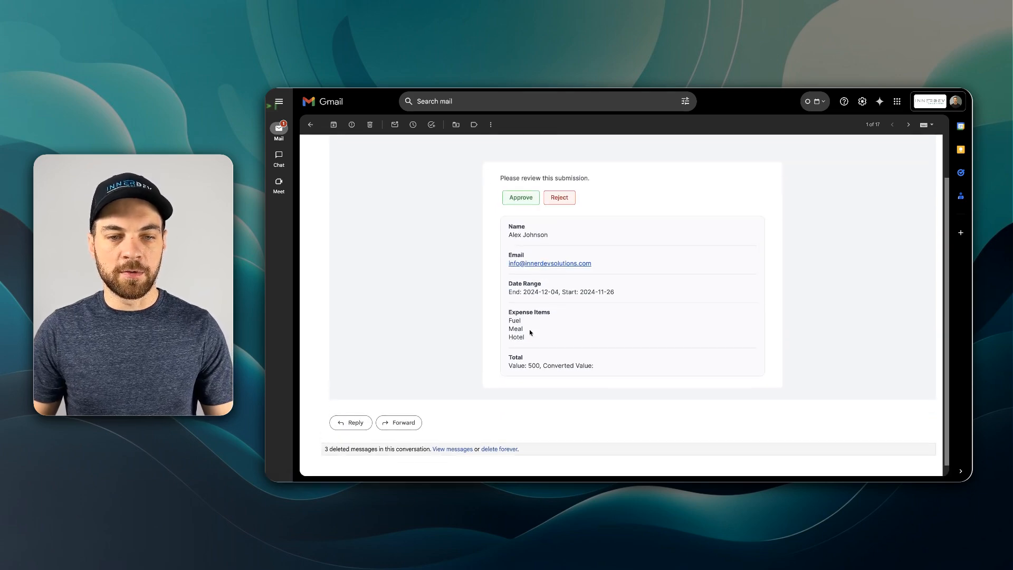
{"action": "left_click_drag", "start_coordinate": [519, 366], "coordinate": [612, 369]}
{"action": "left_click", "coordinate": [524, 362]}
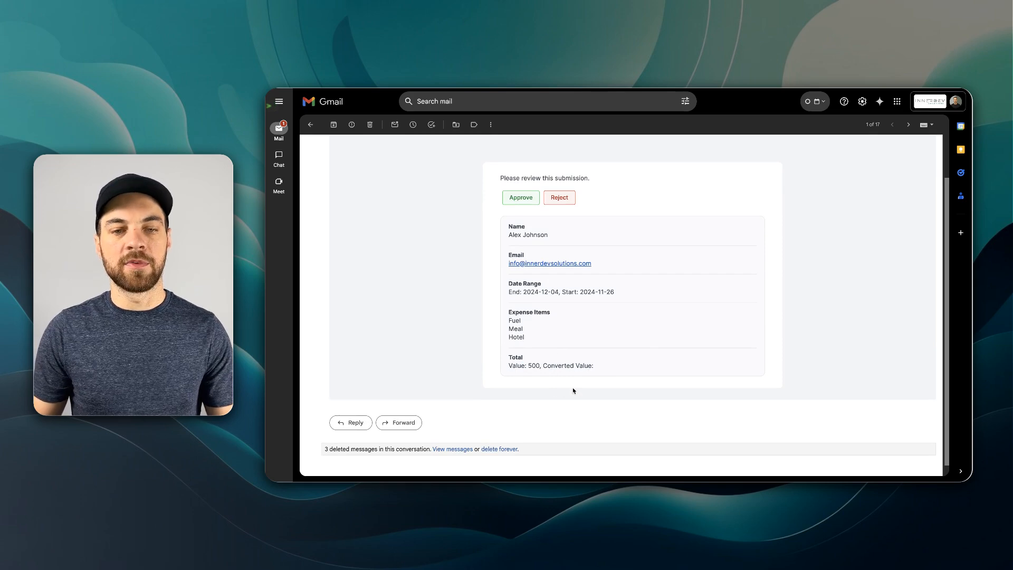
{"action": "scroll", "coordinate": [574, 390], "scroll_direction": "up", "scroll_amount": 2}
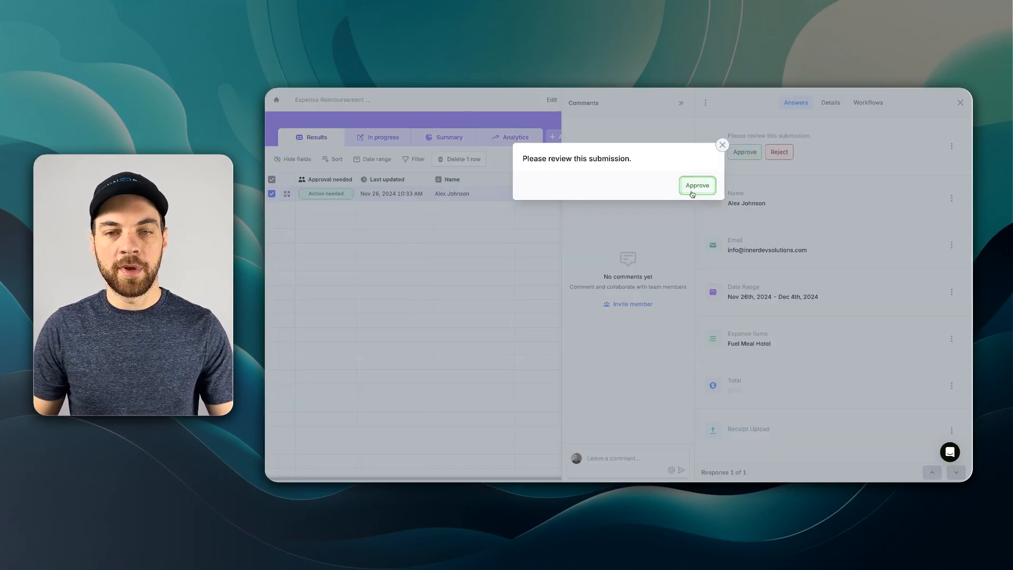
{"action": "left_click", "coordinate": [696, 185]}
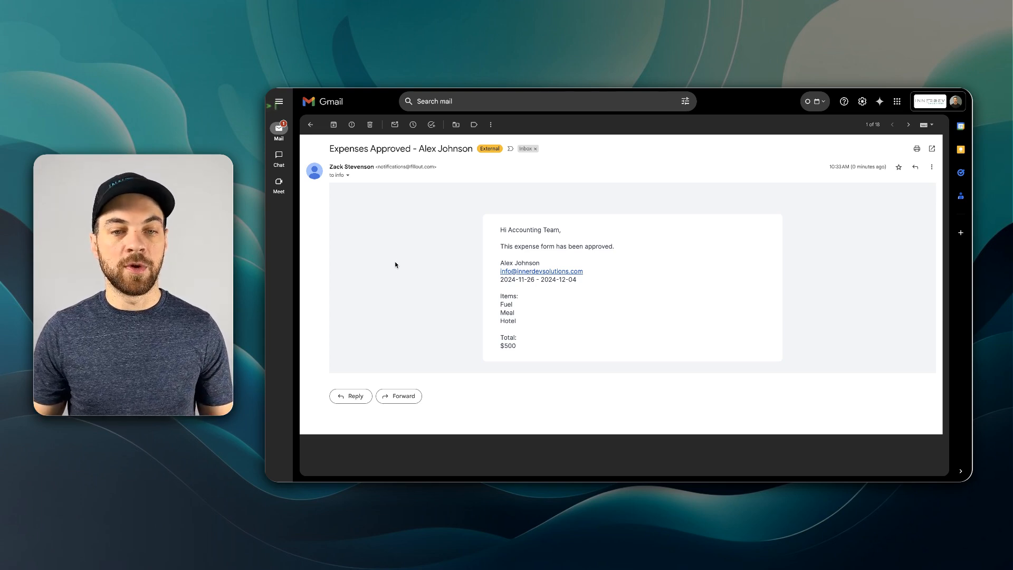
- Read the Expenses Approved email sent to the accounting team
{"action": "left_click_drag", "start_coordinate": [499, 230], "coordinate": [535, 231]}
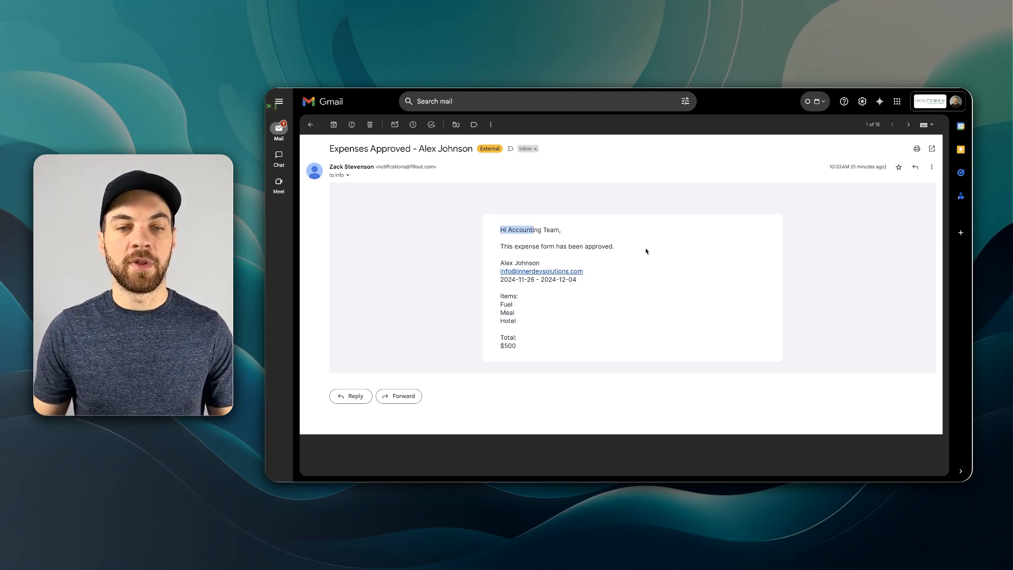
{"action": "left_click", "coordinate": [640, 269]}
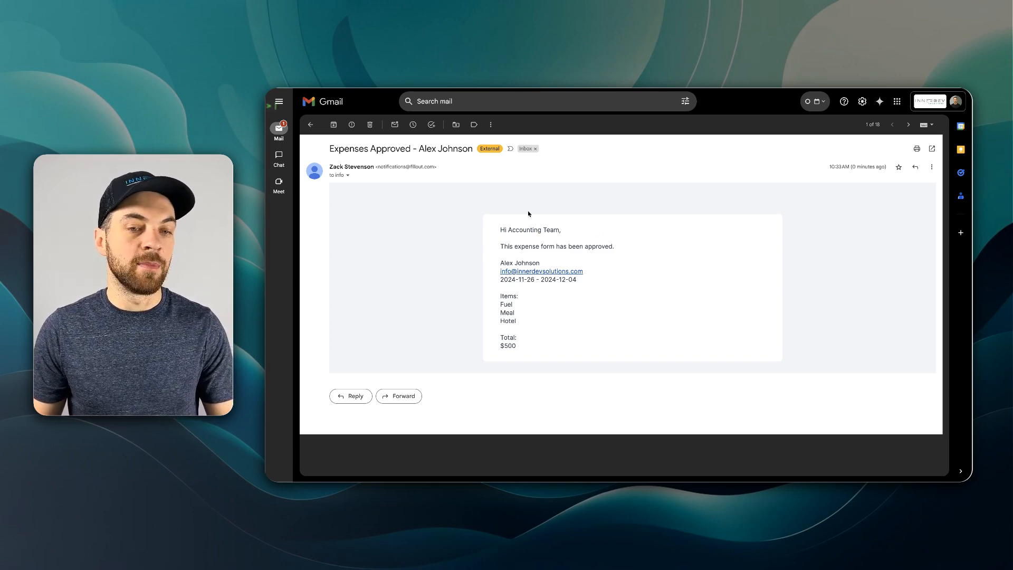
{"action": "left_click_drag", "start_coordinate": [520, 347], "coordinate": [524, 309]}
{"action": "left_click", "coordinate": [587, 284]}
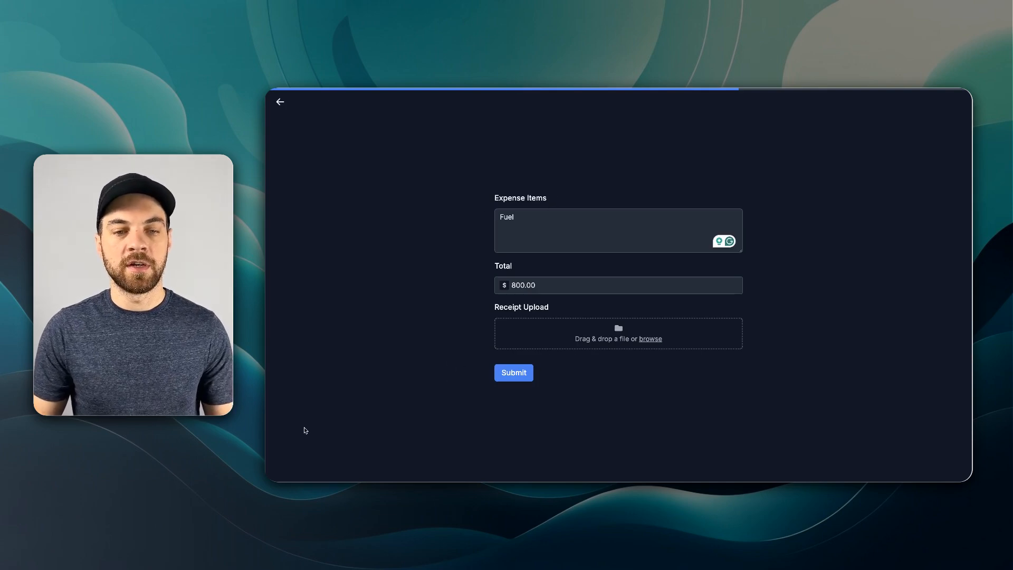
- Submit a second expense form with Fuel and an 800.00 total, and review its approval request and rejection emails
{"action": "left_click", "coordinate": [513, 373]}
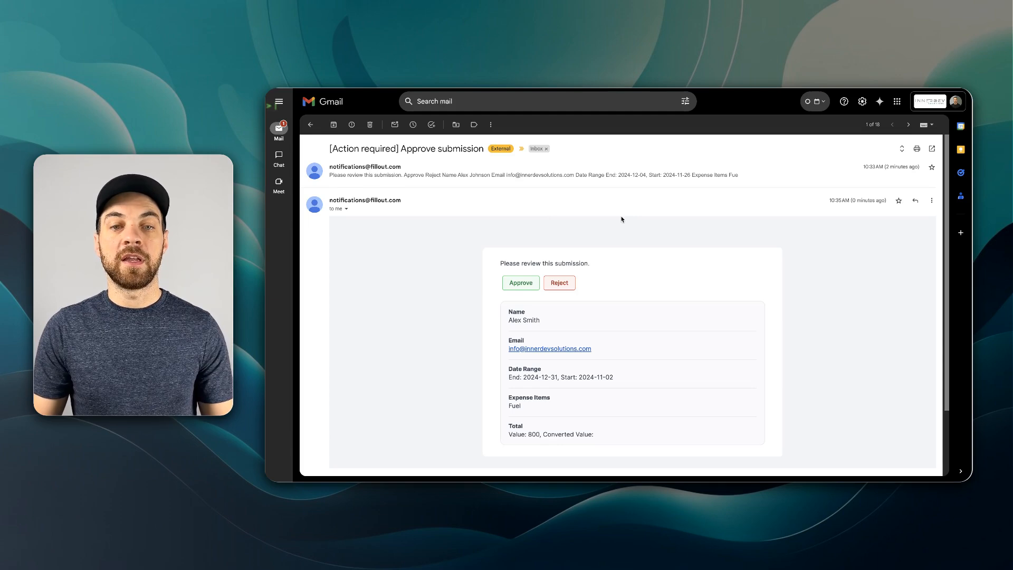
{"action": "scroll", "coordinate": [622, 218], "scroll_direction": "down", "scroll_amount": 2}
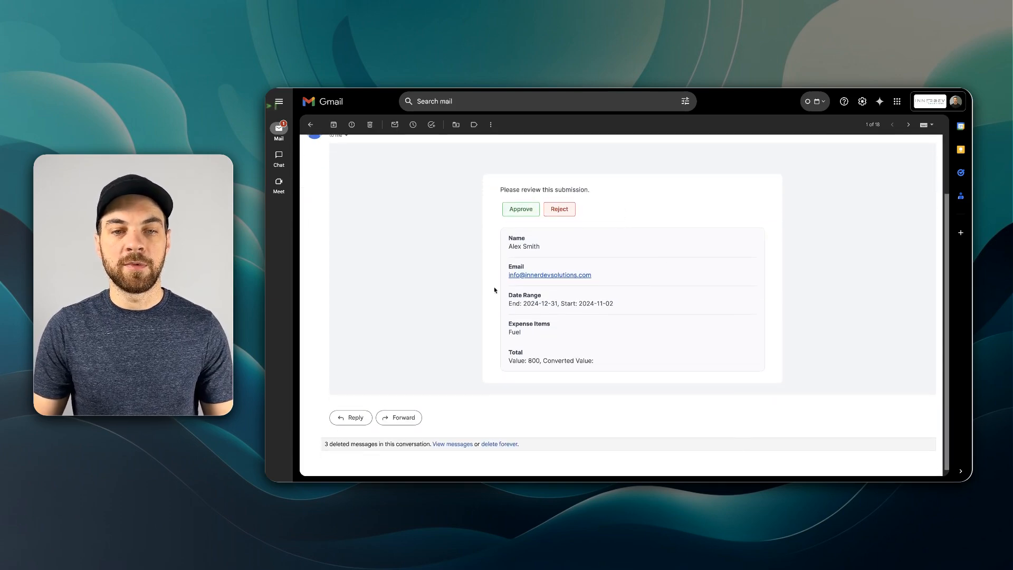
{"action": "scroll", "coordinate": [584, 270], "scroll_direction": "up", "scroll_amount": 2}
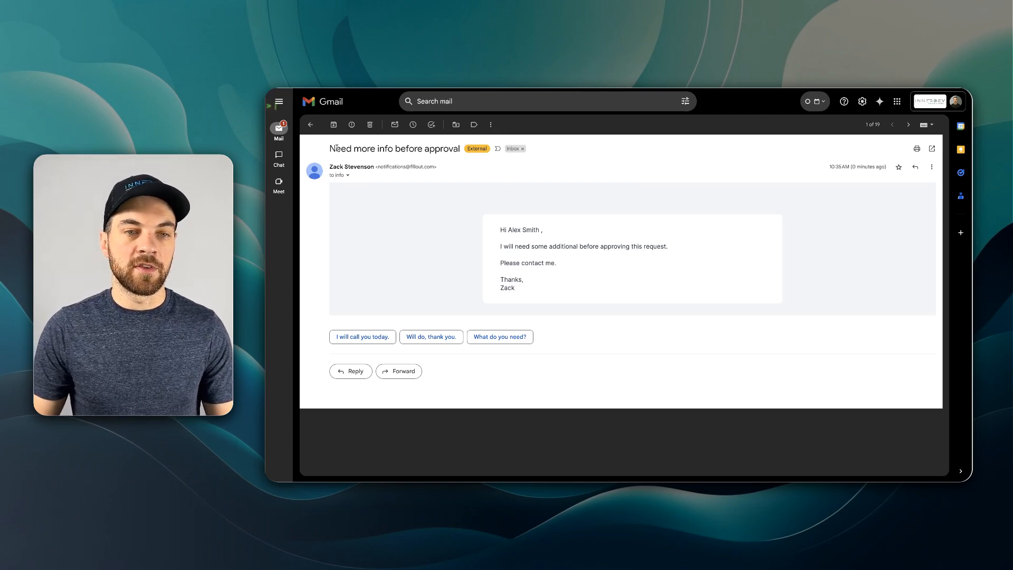
{"action": "left_click_drag", "start_coordinate": [337, 149], "coordinate": [425, 149]}
{"action": "left_click_drag", "start_coordinate": [522, 167], "coordinate": [633, 223]}
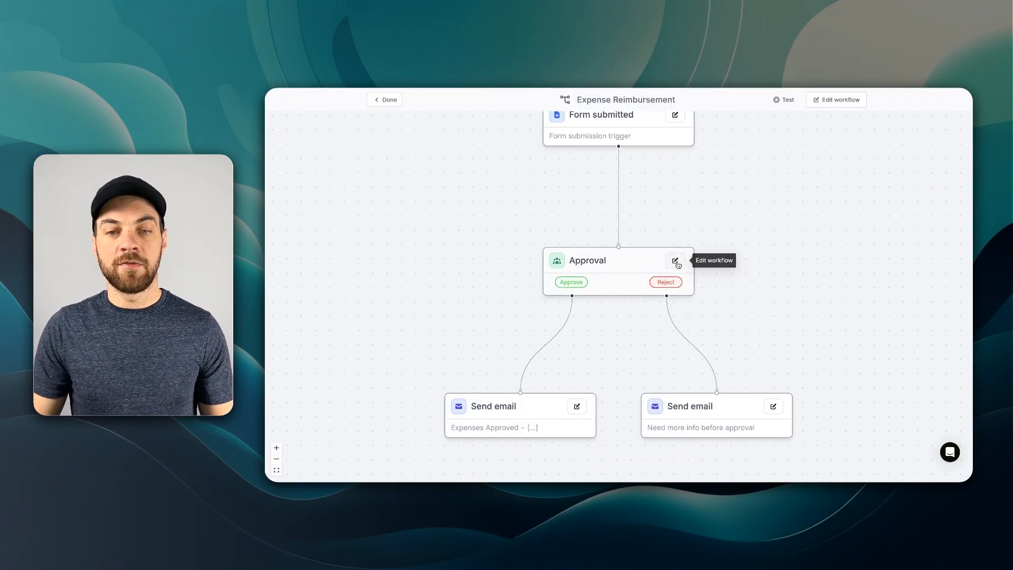
- Inspect the Approval step's settings and the actions that can follow the approved-email step in the workflow
{"action": "left_click", "coordinate": [676, 261]}
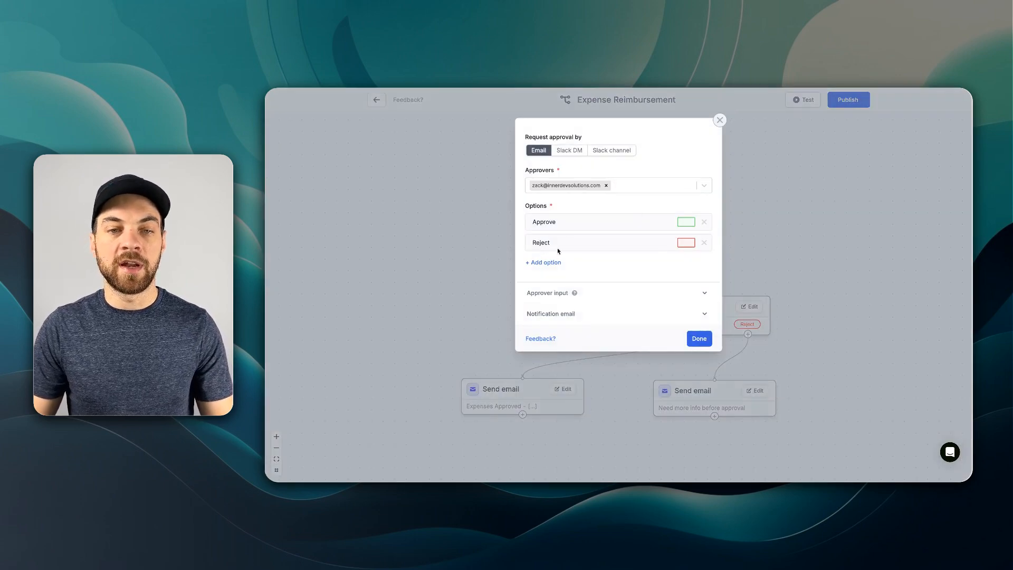
{"action": "left_click", "coordinate": [755, 186]}
{"action": "left_click_drag", "start_coordinate": [804, 231], "coordinate": [759, 127]}
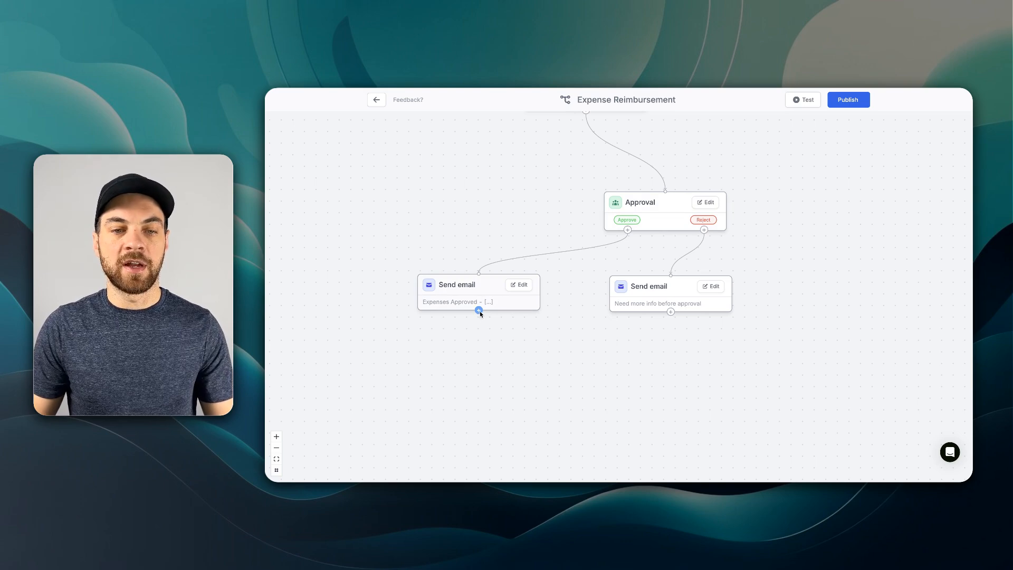
{"action": "left_click", "coordinate": [478, 310]}
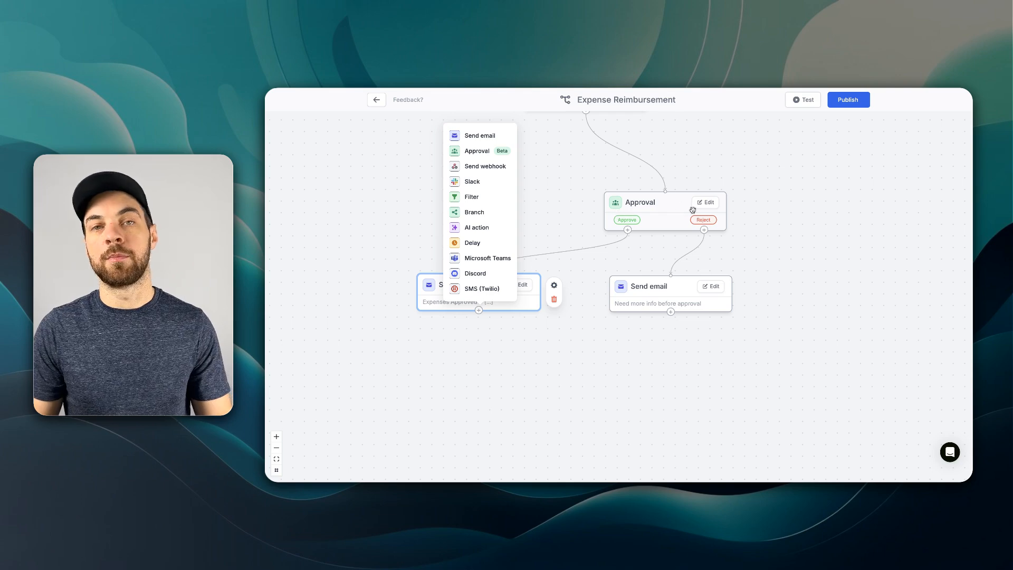
{"action": "left_click", "coordinate": [682, 335]}
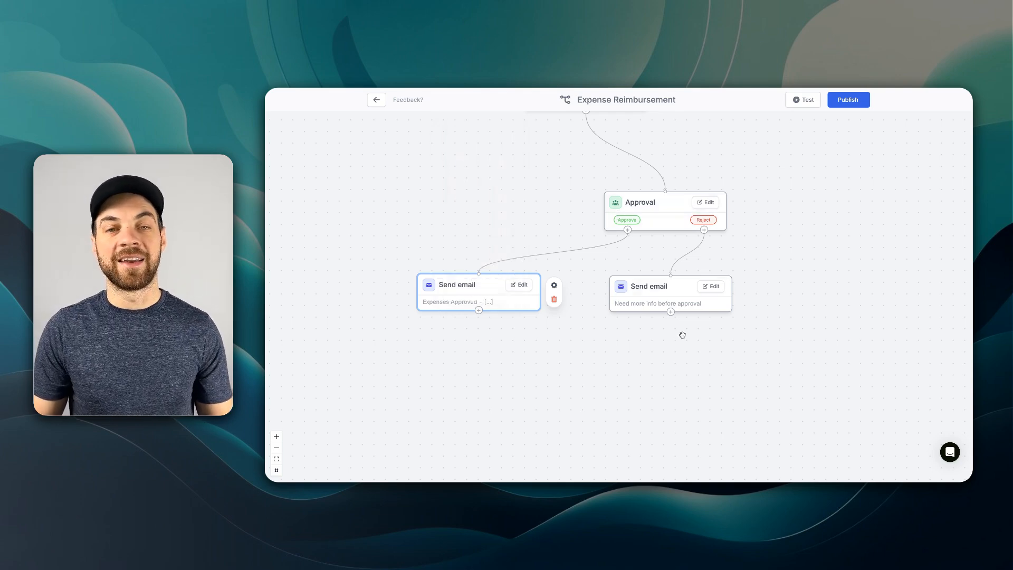